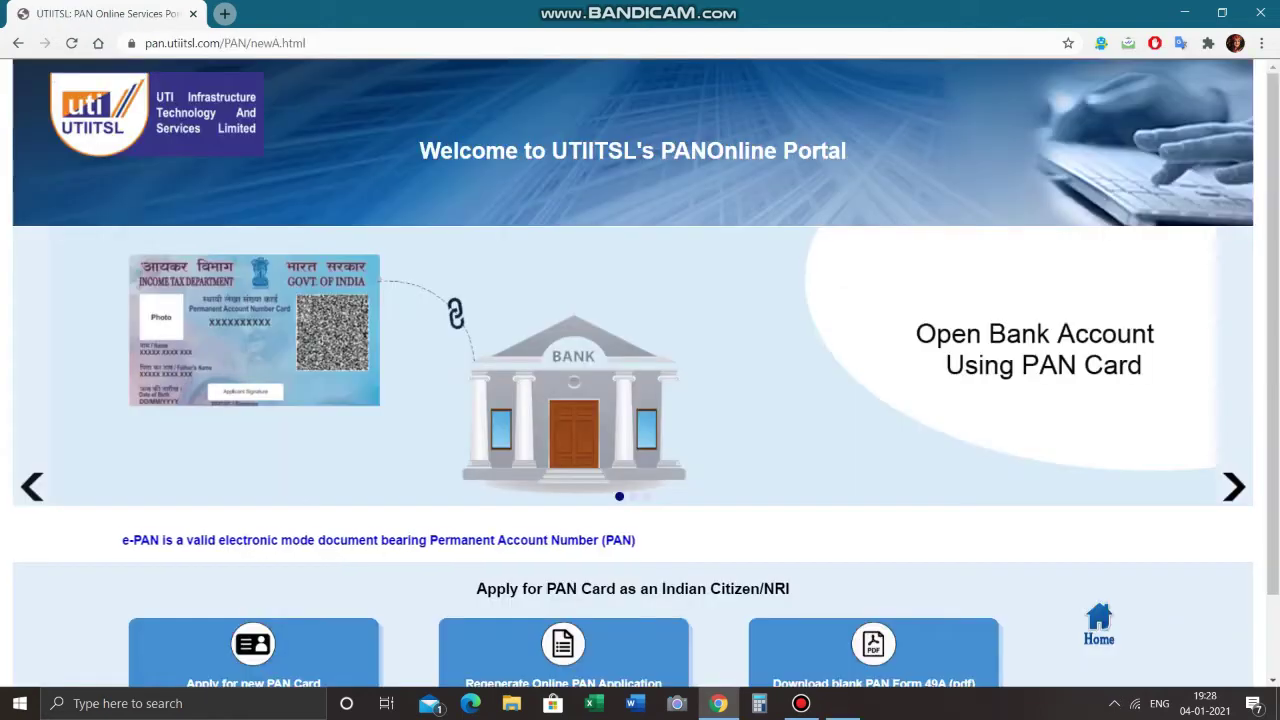
# - Open the 'Online PAN application - NSDL' search result to reach the NSDL PAN form
pyautogui.scroll(-1, 640, 380)
pyautogui.scroll(1, 640, 380)
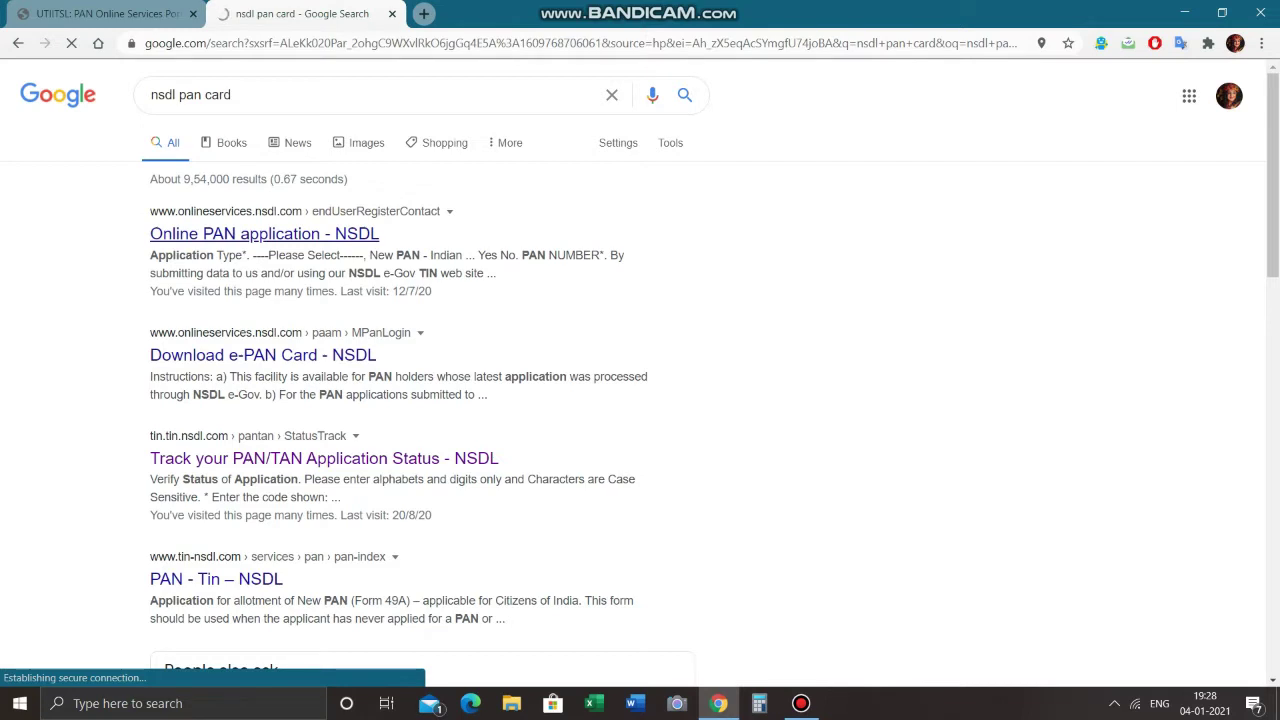
pyautogui.click(264, 233)
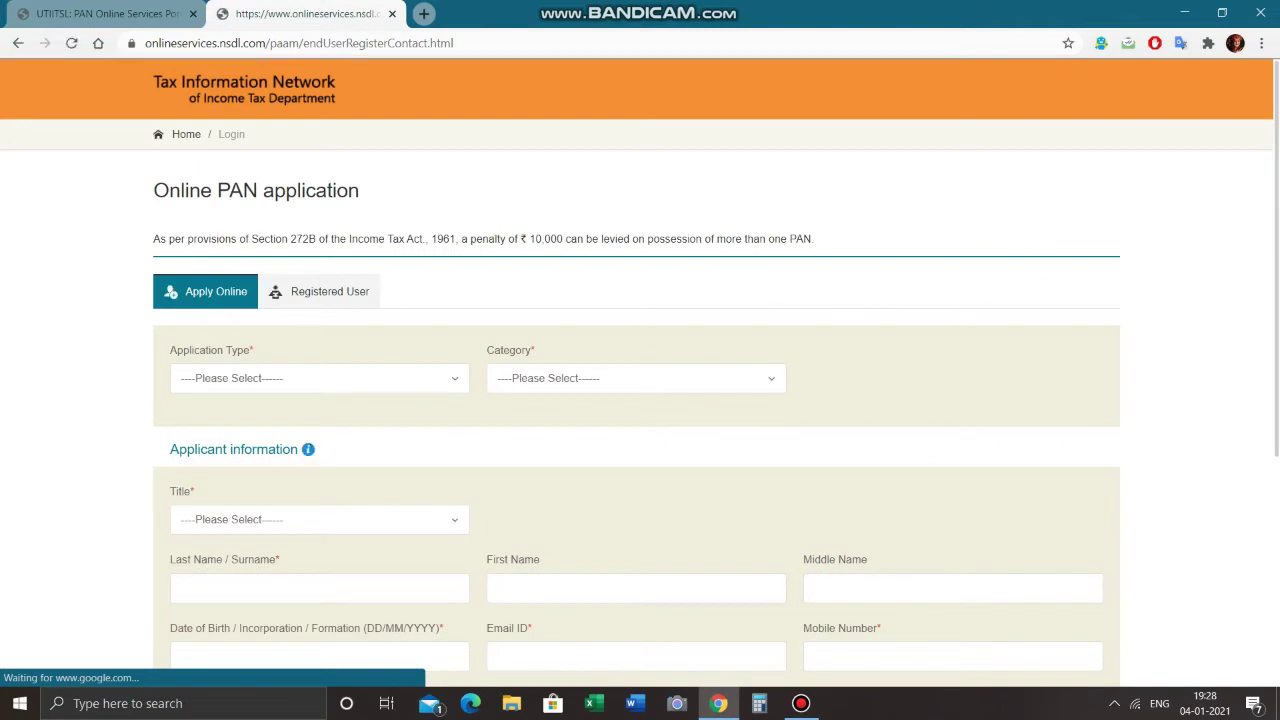
# - Return to the top of the NSDL form and expand the Application Type dropdown
pyautogui.scroll(-1, 640, 373)
pyautogui.scroll(1, 640, 373)
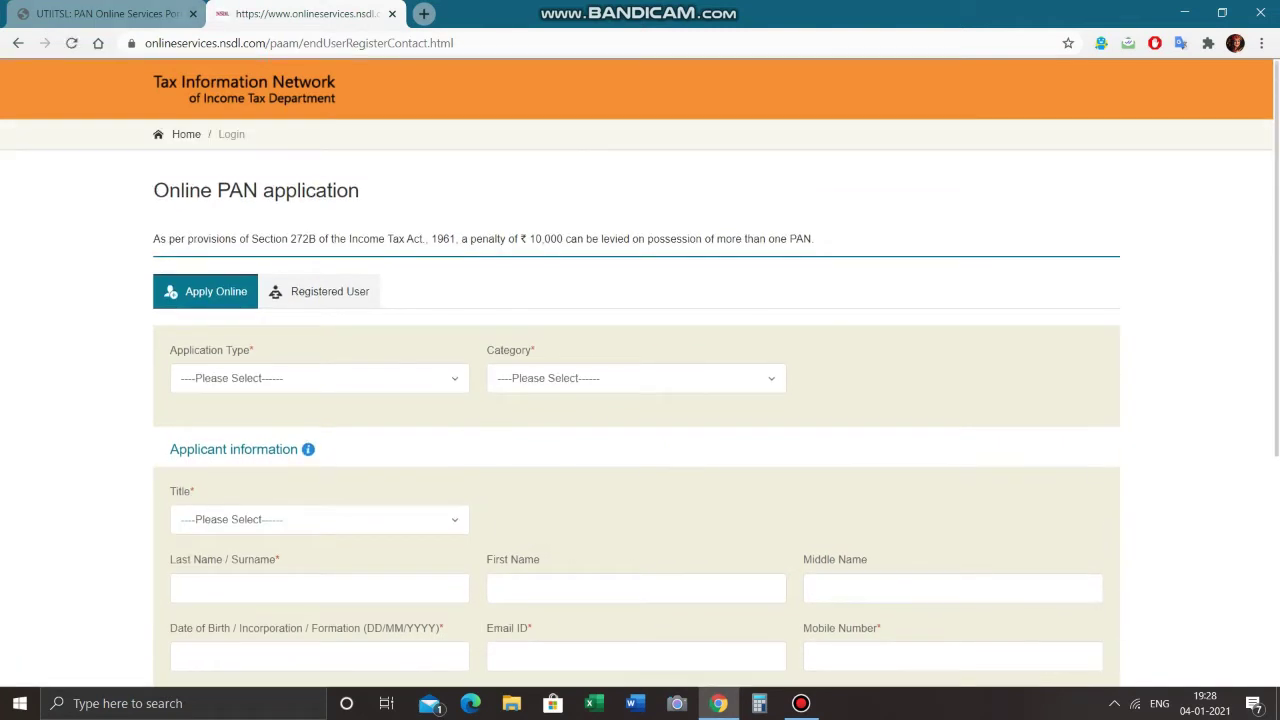
pyautogui.hotkey('alt', 'Left')
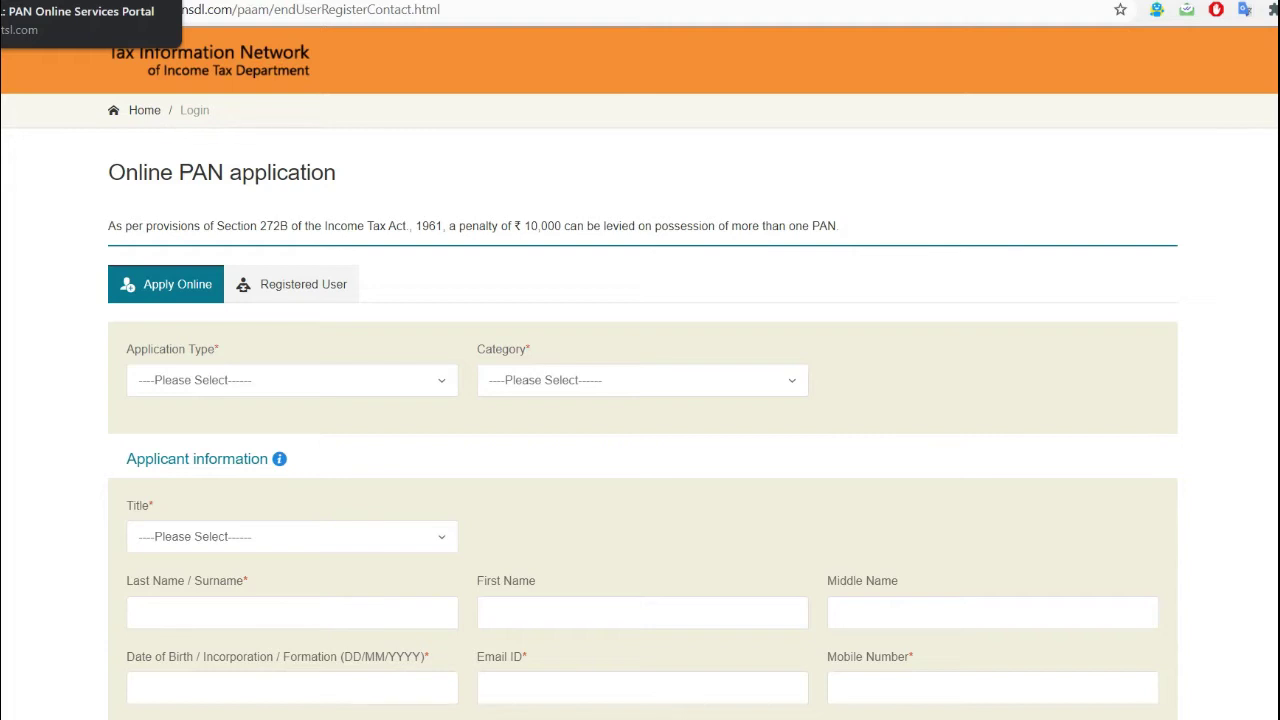
pyautogui.scroll(-1, 640, 400)
pyautogui.click(291, 288)
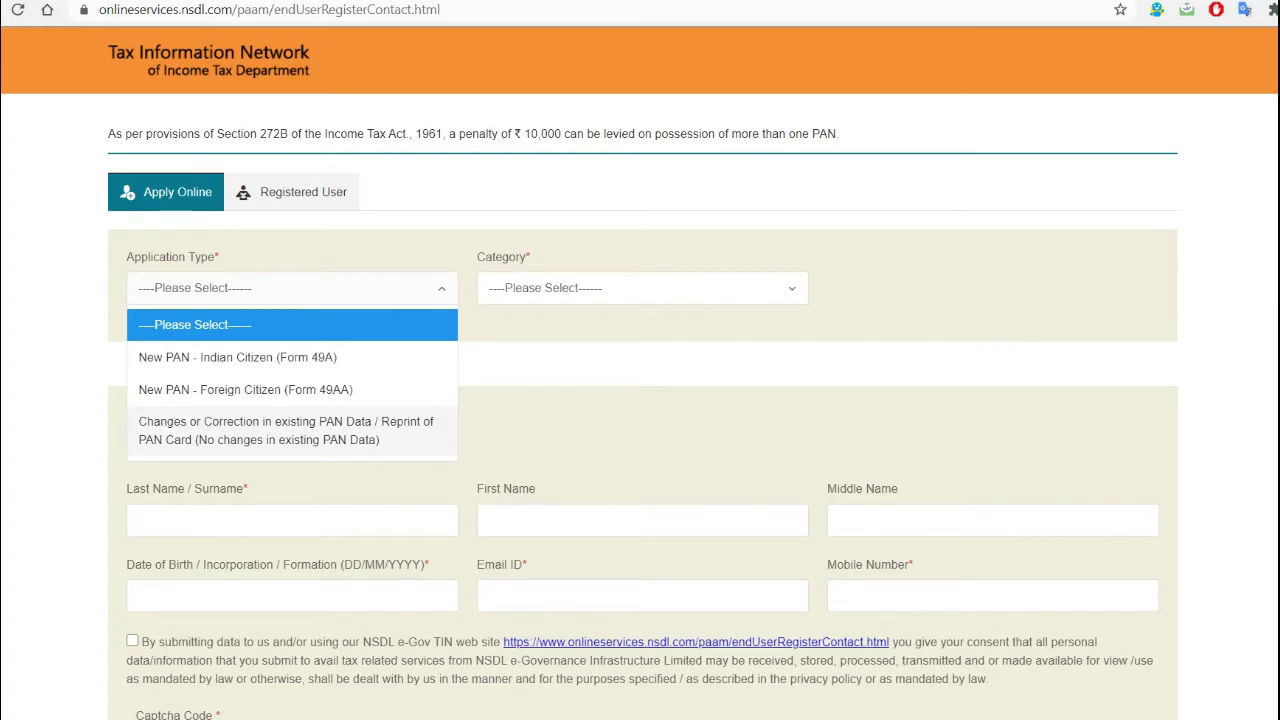
# - Choose 'Changes or Correction in existing PAN Data', Category INDIVIDUAL and Title Shri
pyautogui.click(285, 430)
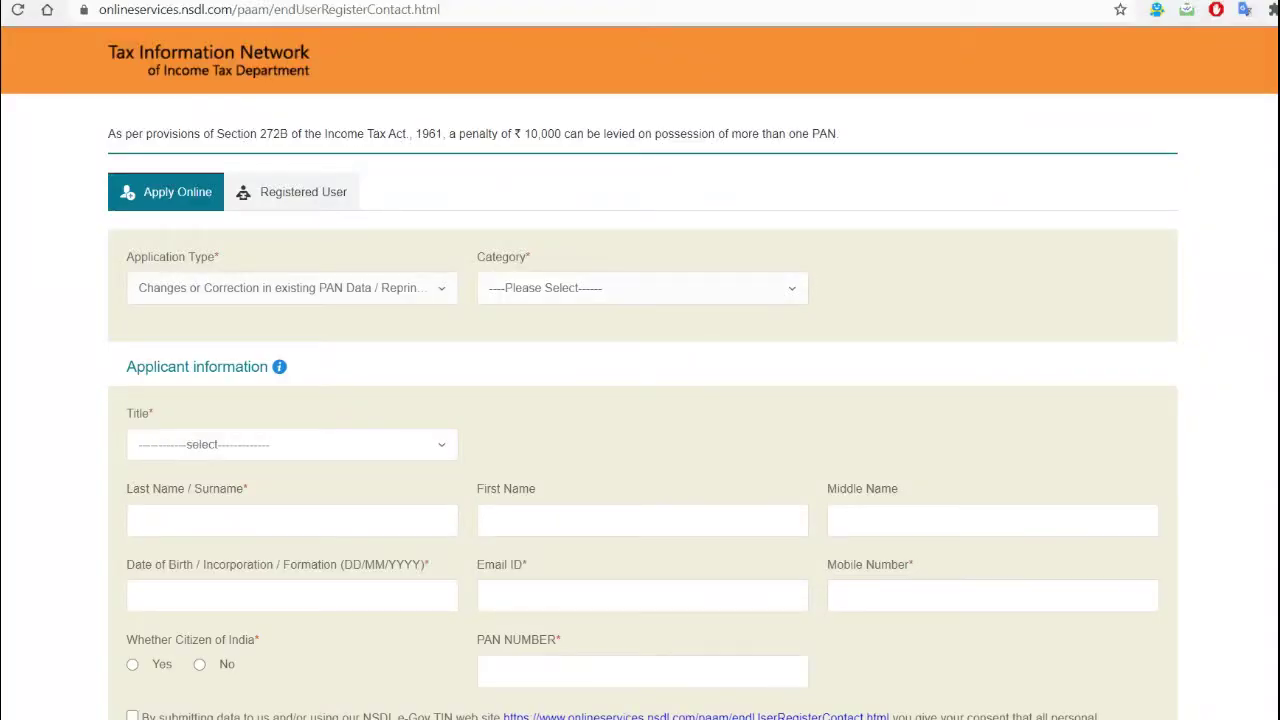
pyautogui.click(642, 288)
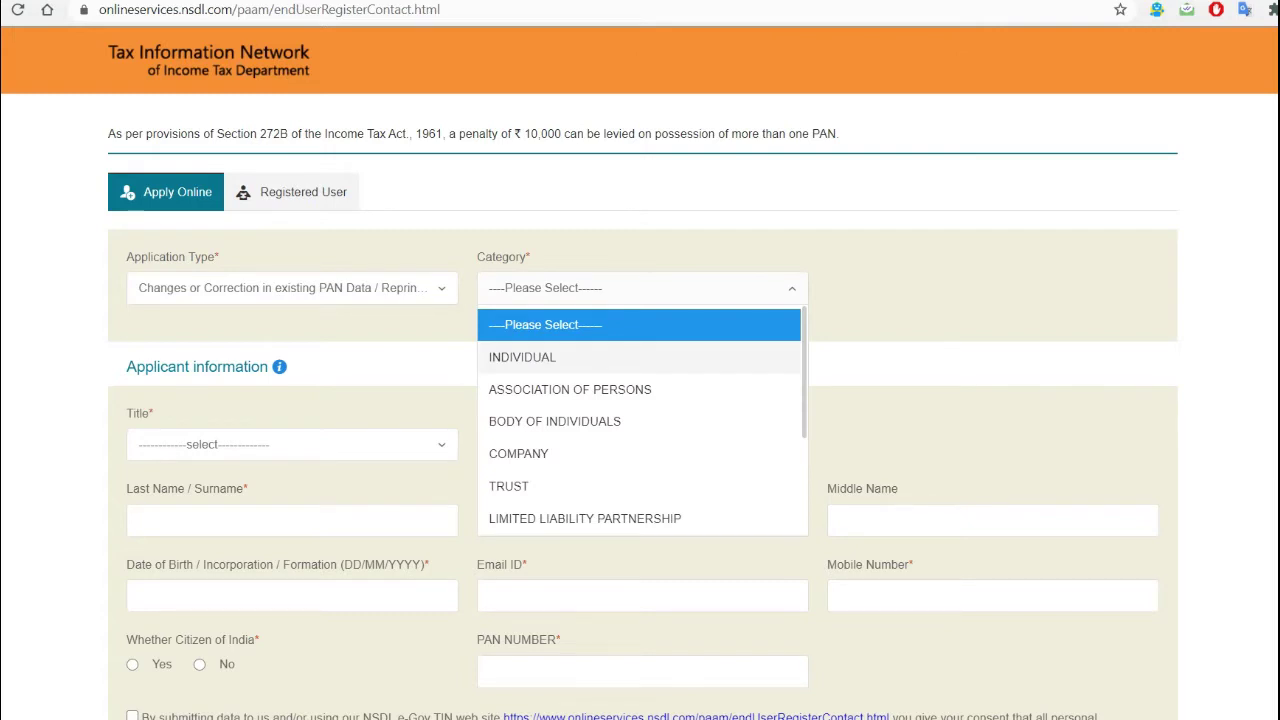
pyautogui.click(540, 357)
pyautogui.scroll(-1, 640, 400)
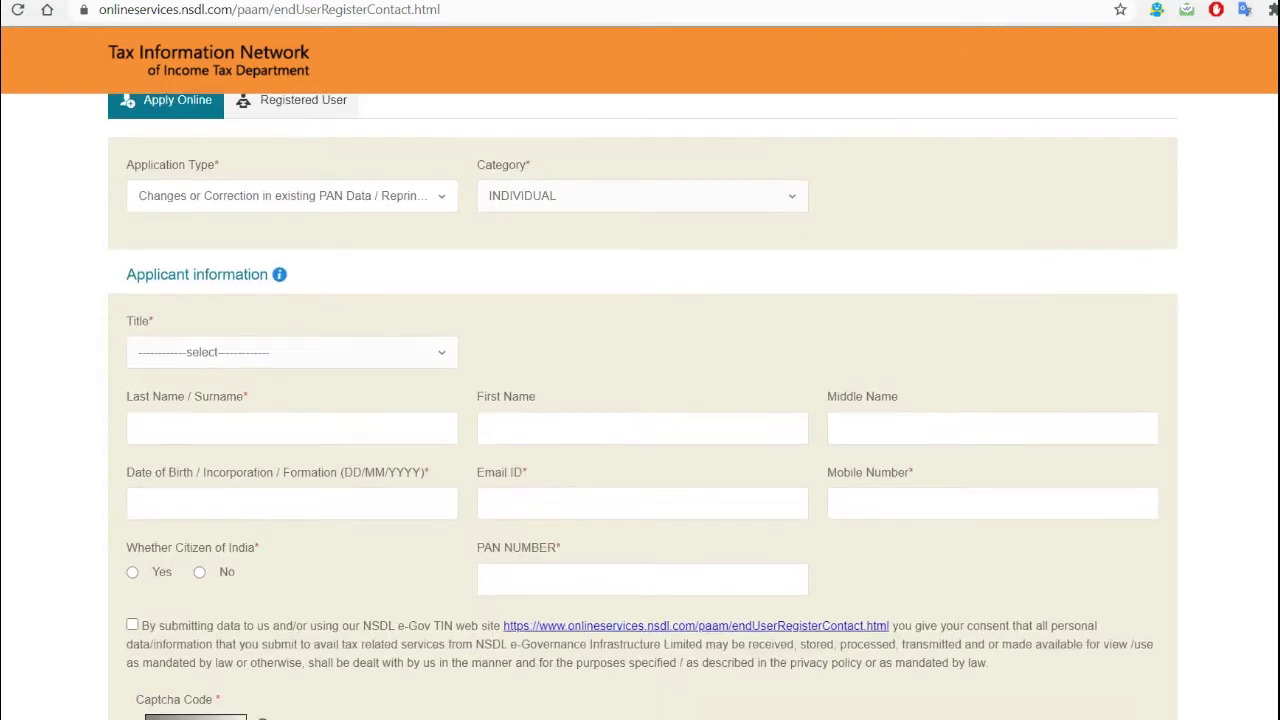
pyautogui.click(291, 352)
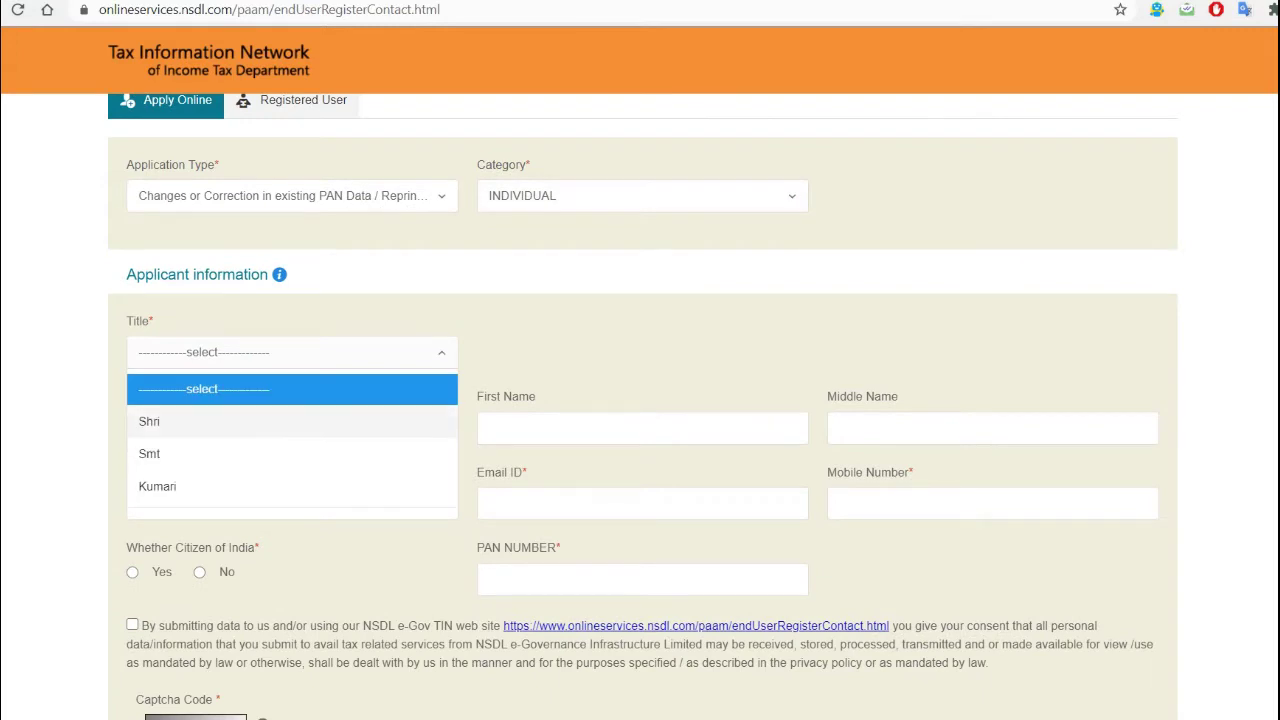
pyautogui.click(200, 421)
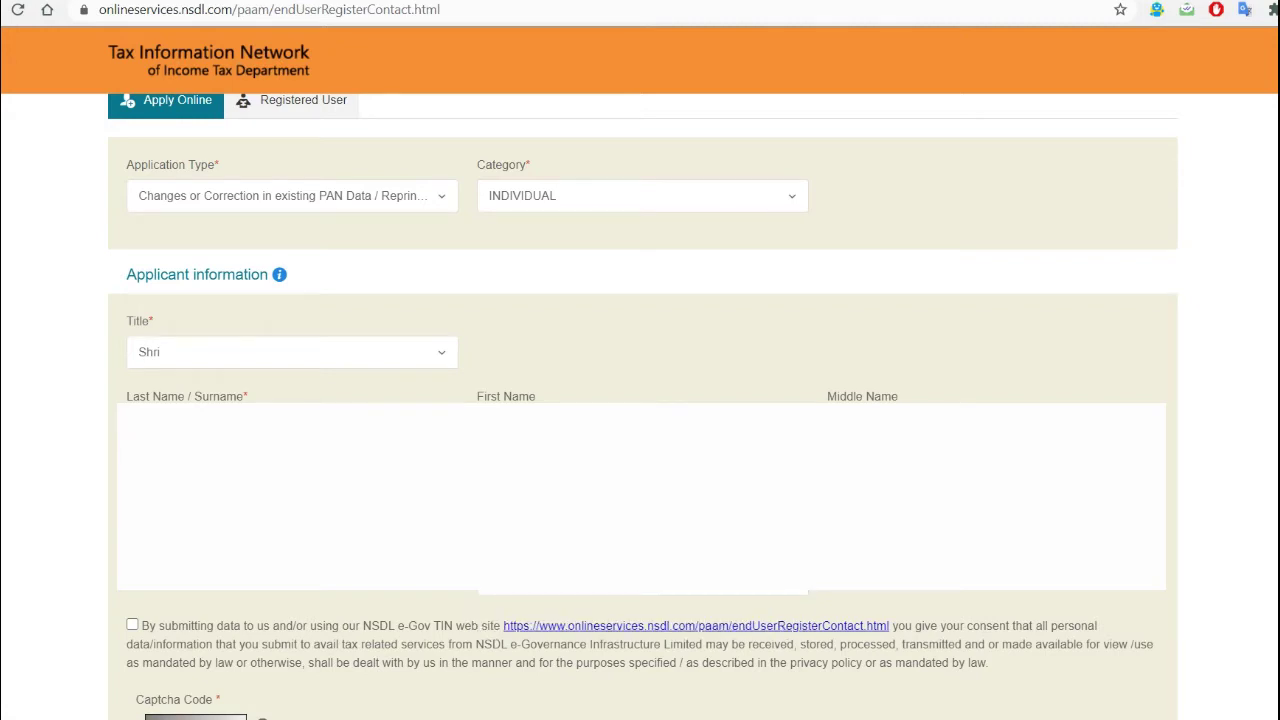
pyautogui.scroll(-1, 643, 406)
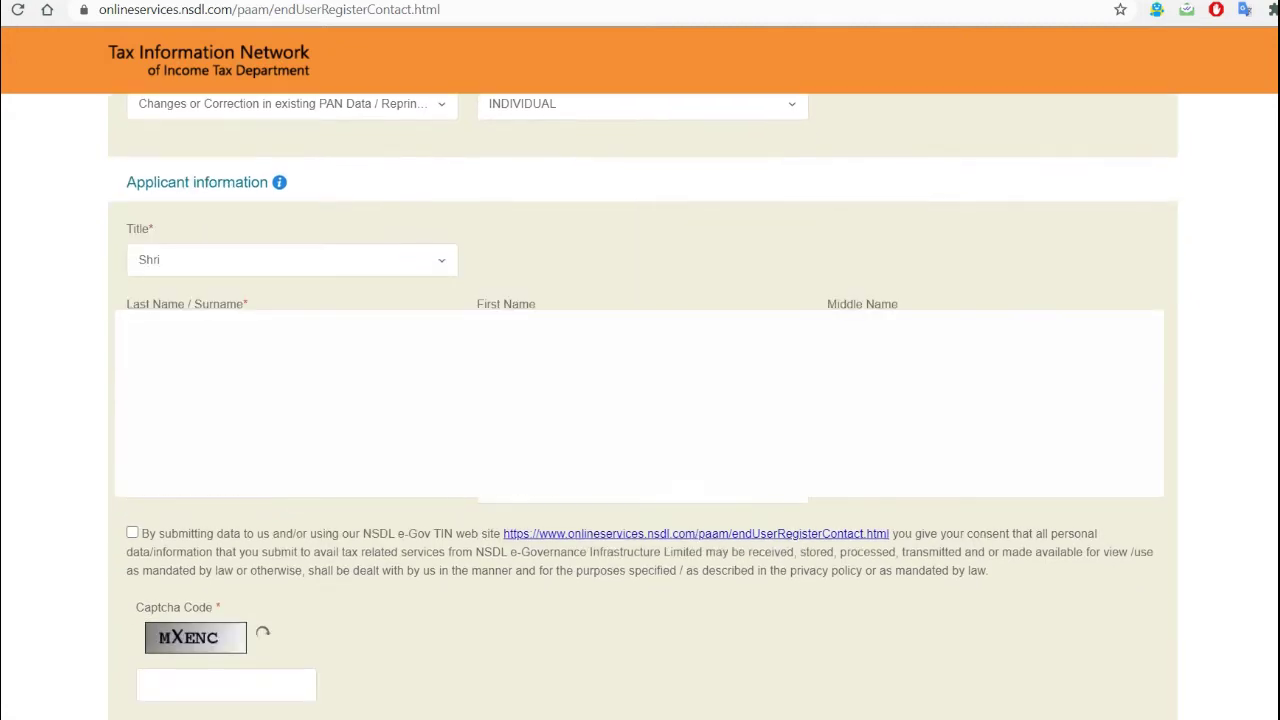
# - Enter the applicant's birth date through the date picker and tick the data consent box
pyautogui.press('Tab')
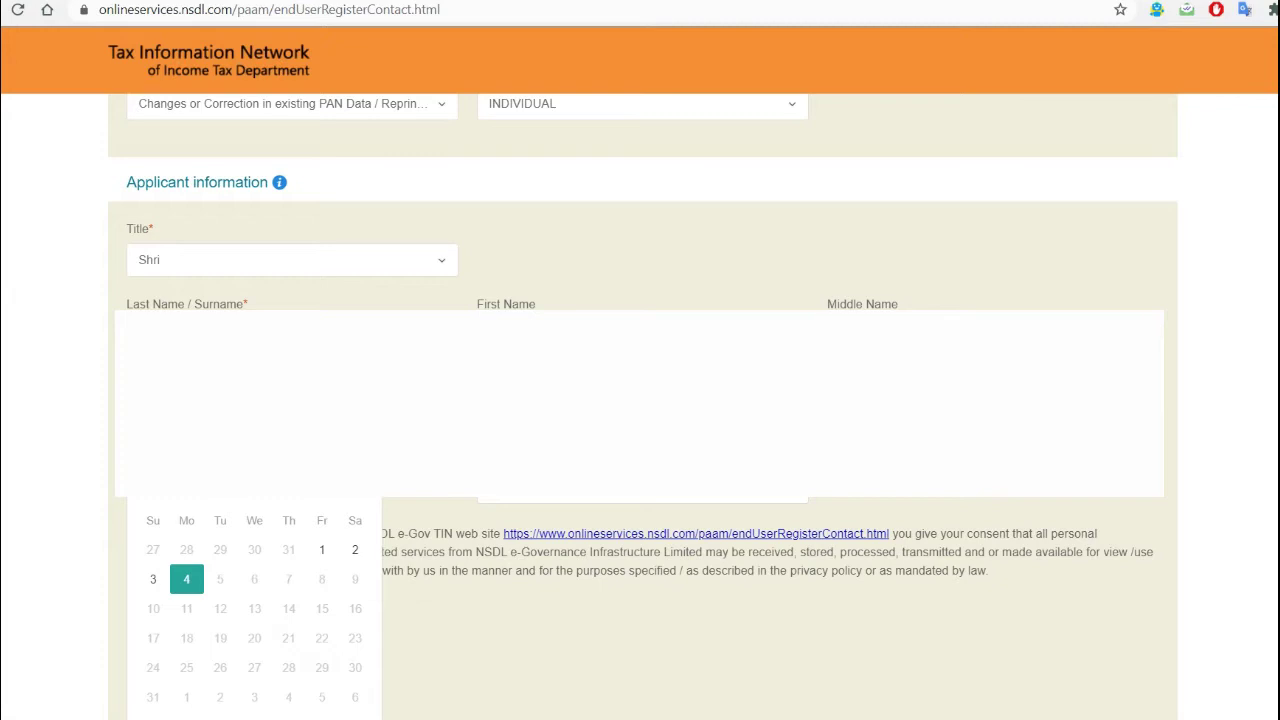
pyautogui.hotkey('ctrl', 'v')
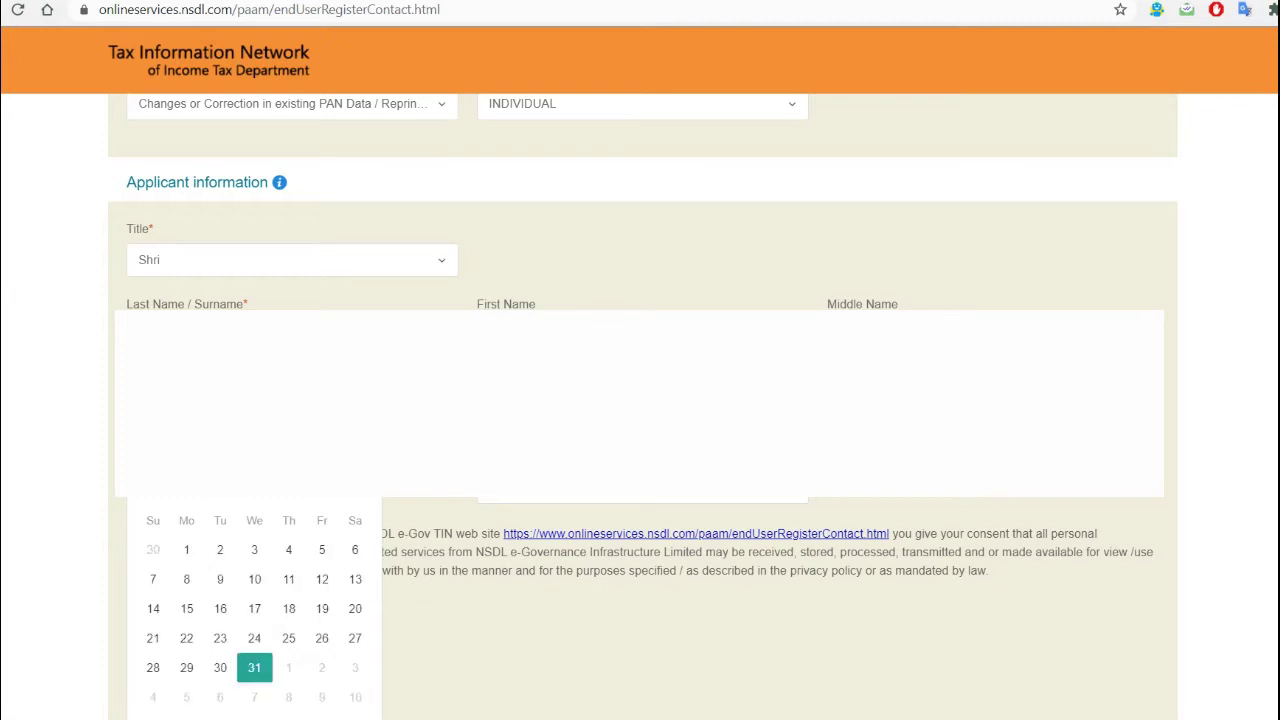
pyautogui.press('Escape')
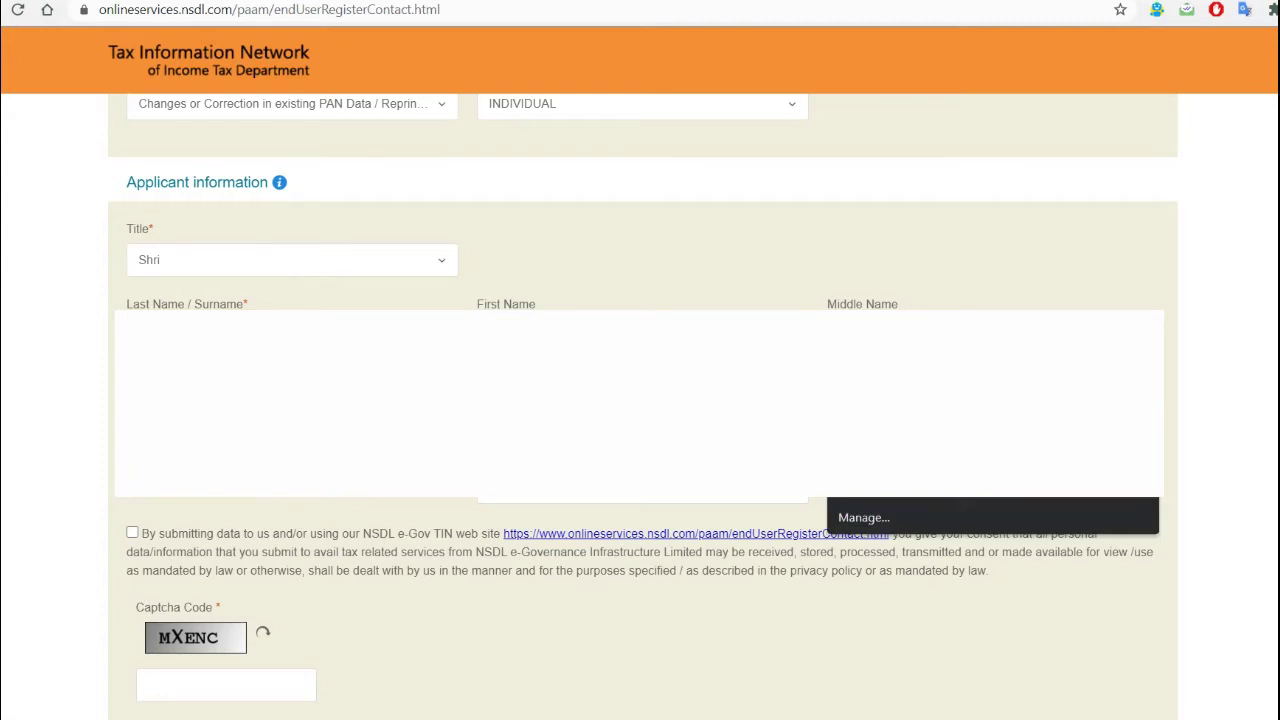
pyautogui.press('Tab')
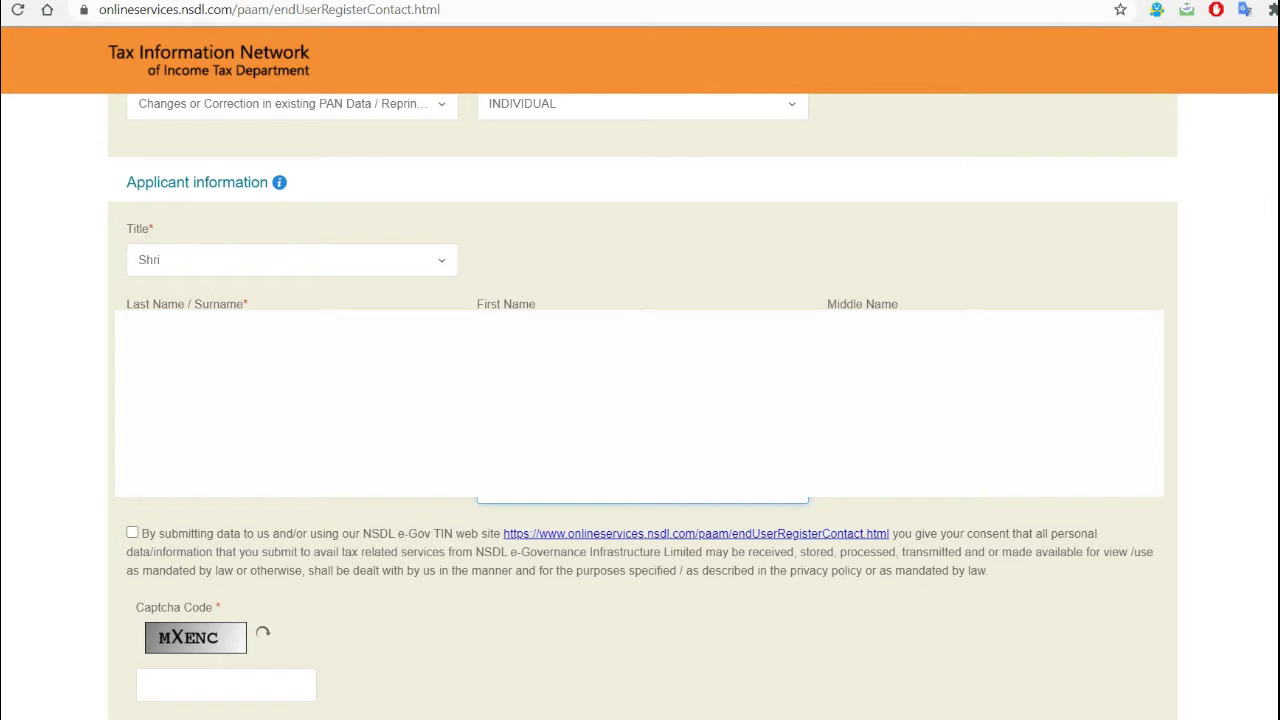
pyautogui.click(132, 532)
pyautogui.scroll(-2, 640, 400)
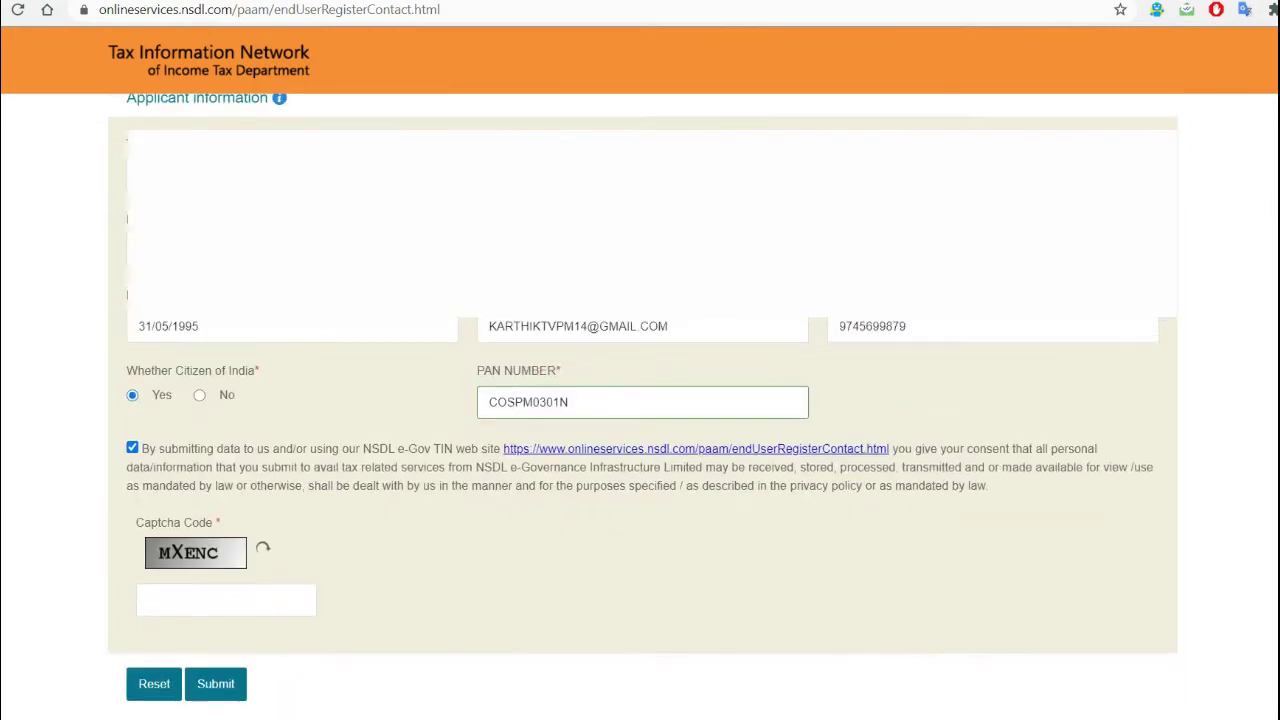
# - Enter the captcha code and submit the registration form
pyautogui.click(226, 500)
pyautogui.write('MX')
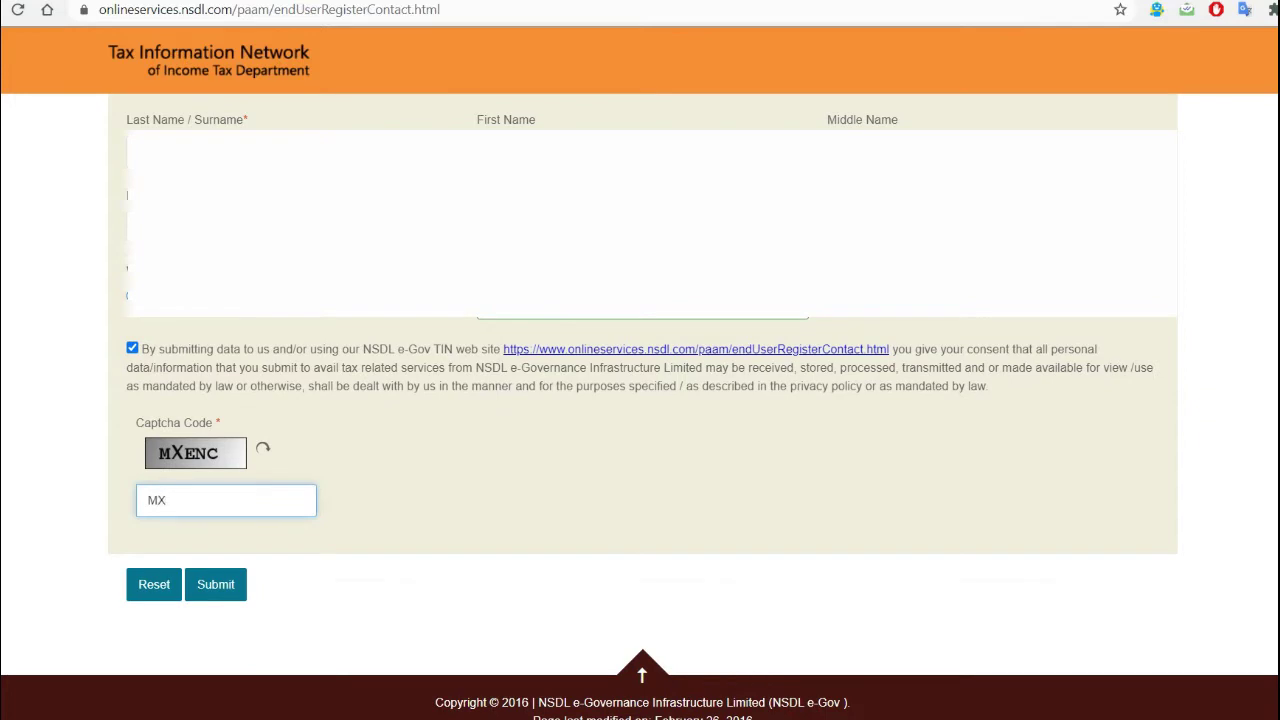
pyautogui.write('ENC')
pyautogui.click(215, 584)
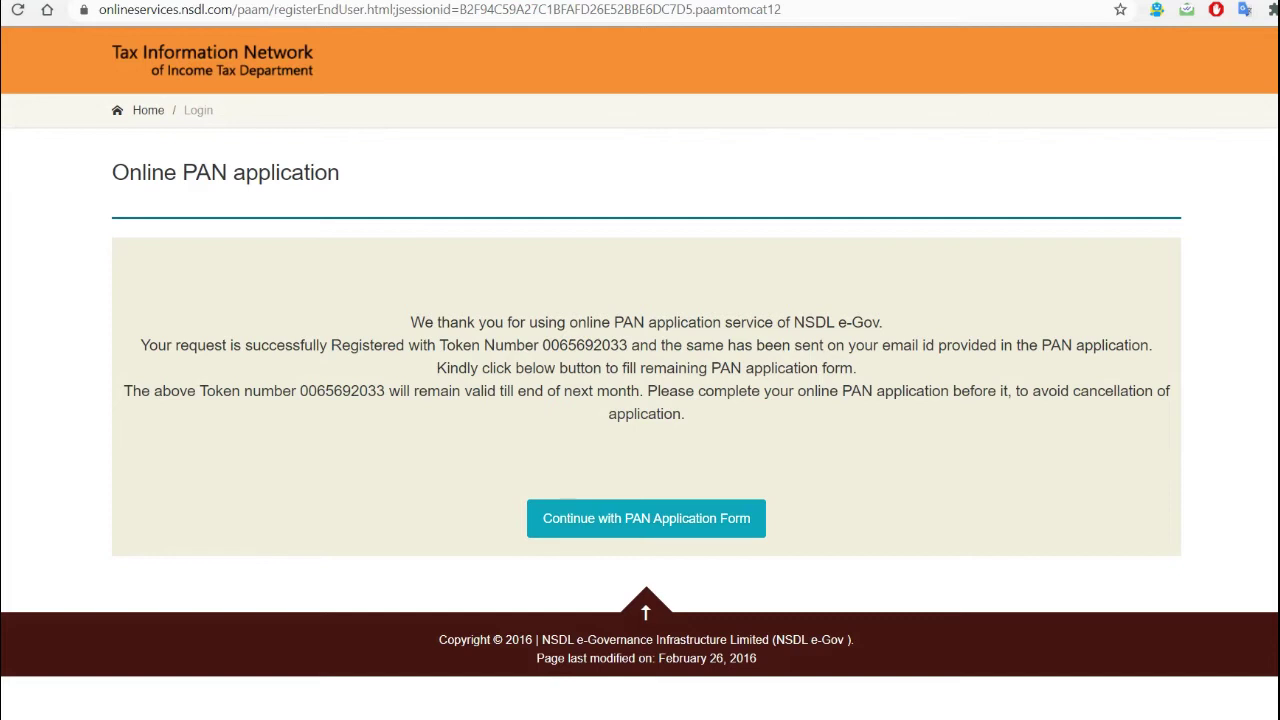
# - Continue with the PAN Application Form to reach Form CR Personal Details
pyautogui.click(646, 518)
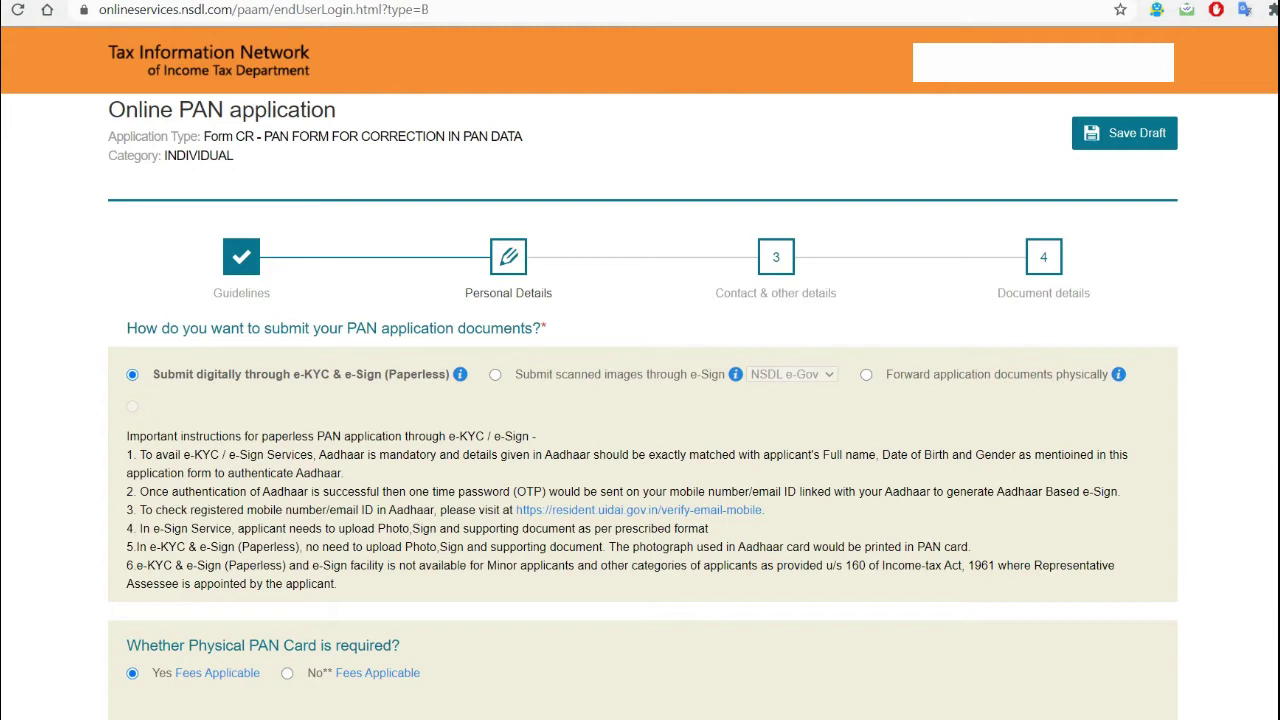
# - Try the scanned-image, physical and paperless submission options, ending on paperless e-KYC & e-Sign
pyautogui.scroll(-5, 640, 400)
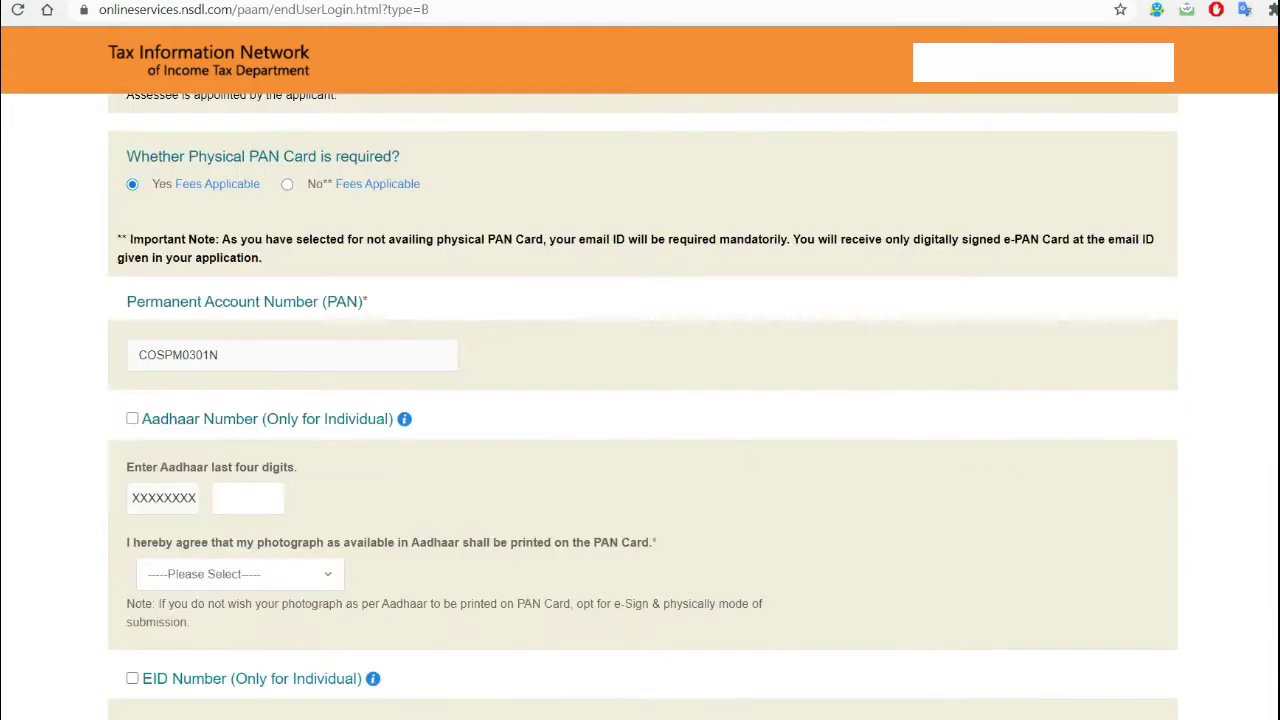
pyautogui.scroll(4, 640, 400)
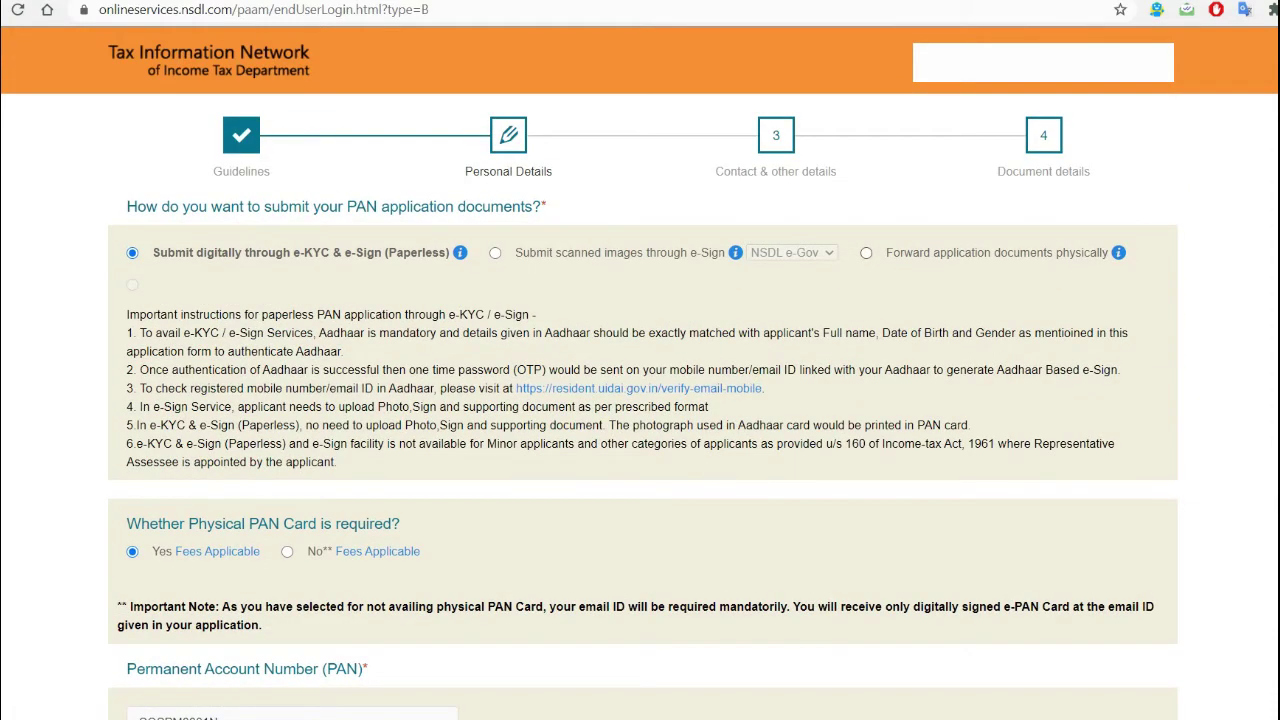
pyautogui.click(495, 252)
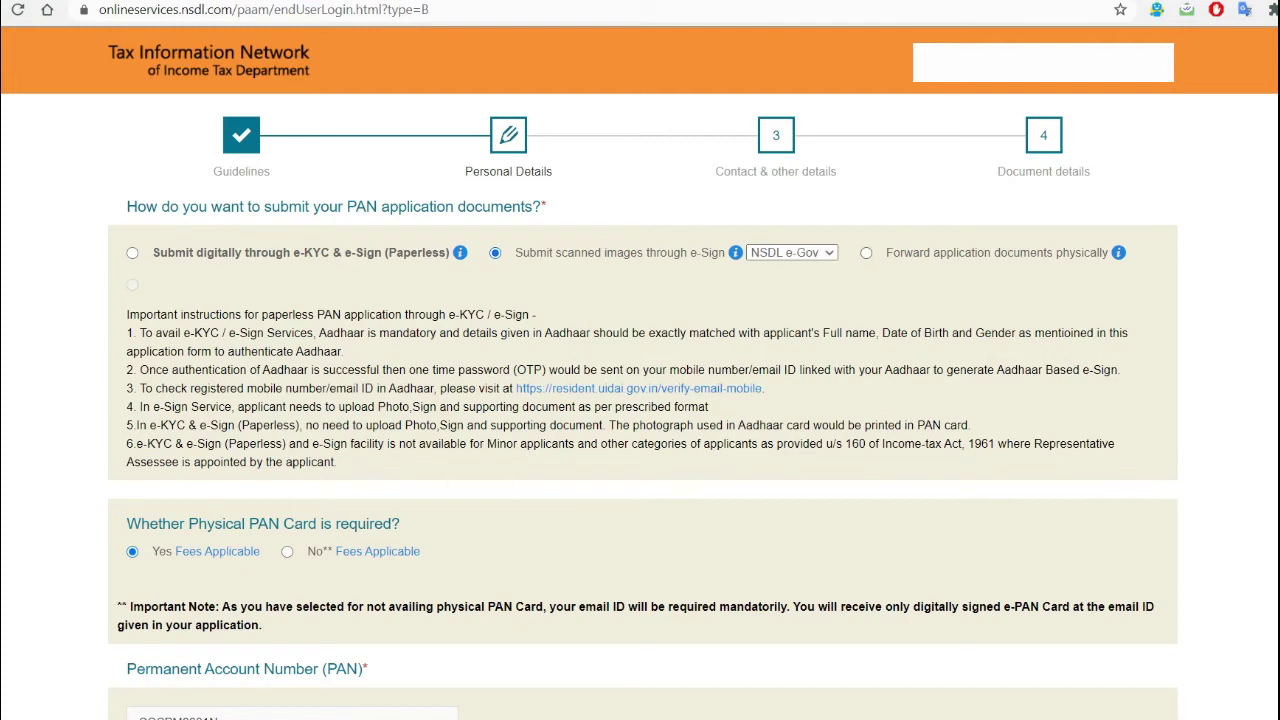
pyautogui.click(866, 252)
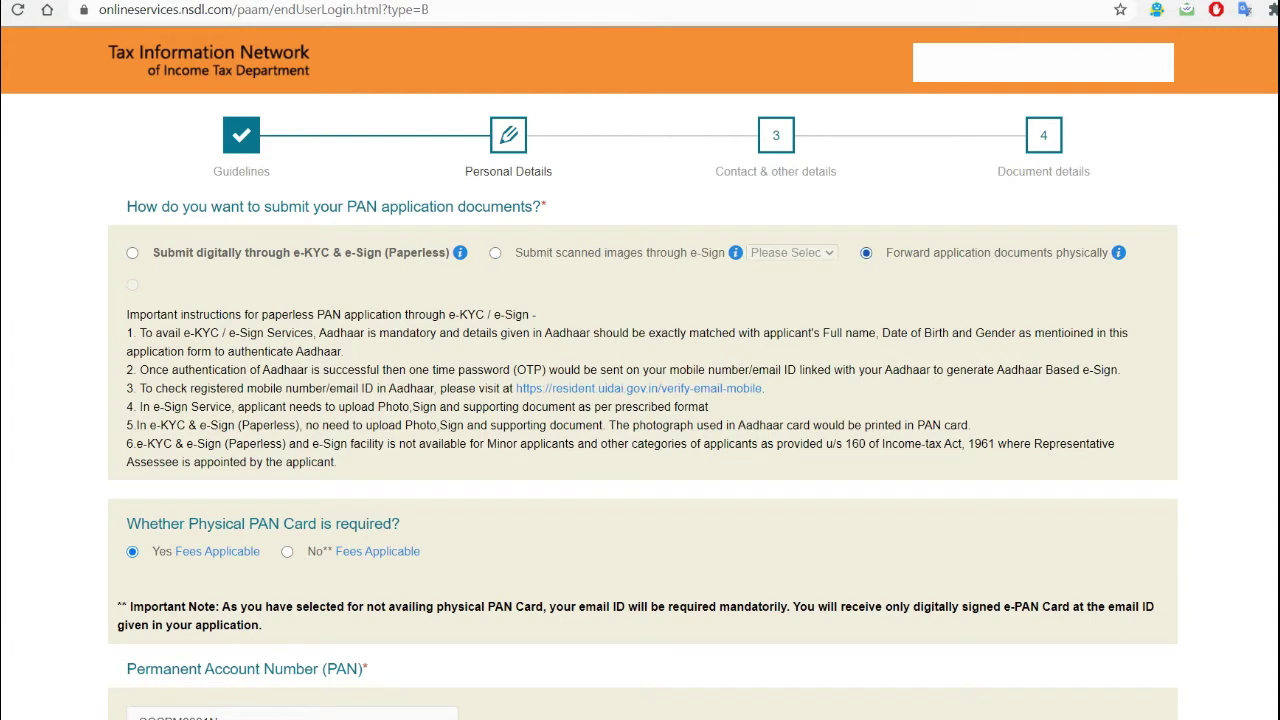
pyautogui.click(132, 252)
pyautogui.click(495, 252)
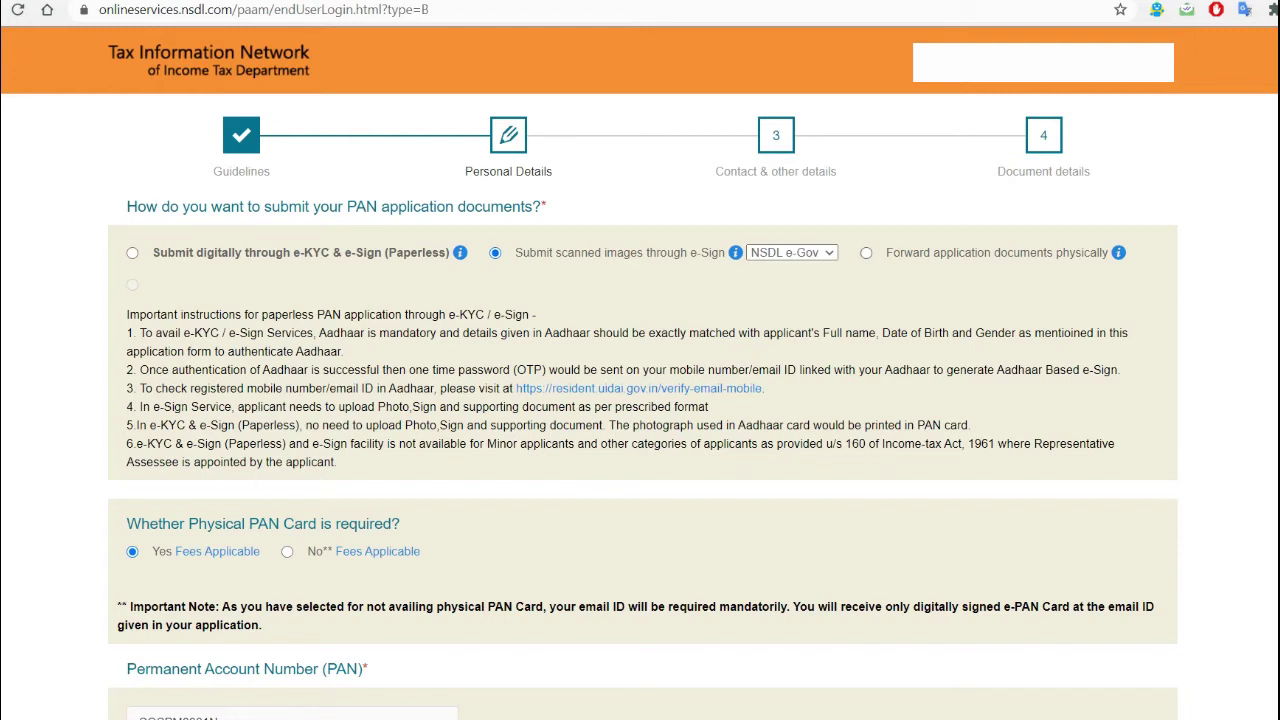
pyautogui.click(866, 253)
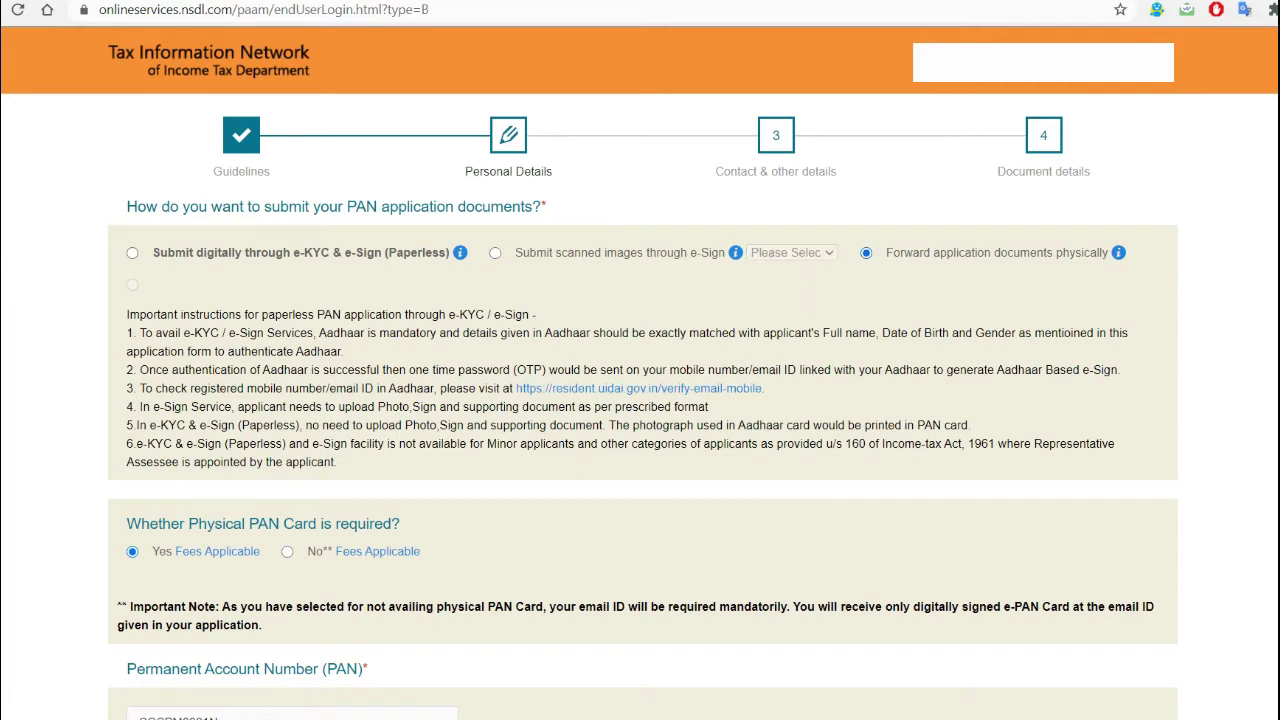
pyautogui.click(132, 252)
# - Toggle the submission mode with the arrow keys, settling on paperless e-KYC & e-Sign
pyautogui.press('Left')
pyautogui.press('Right')
pyautogui.press('Left')
pyautogui.press('Right')
pyautogui.press('Left')
pyautogui.press('Right')
pyautogui.press('Left')
pyautogui.press('Right')
pyautogui.press('Left')
pyautogui.press('Right')
pyautogui.press('Left')
pyautogui.press('Right')
pyautogui.scroll(-2, 643, 406)
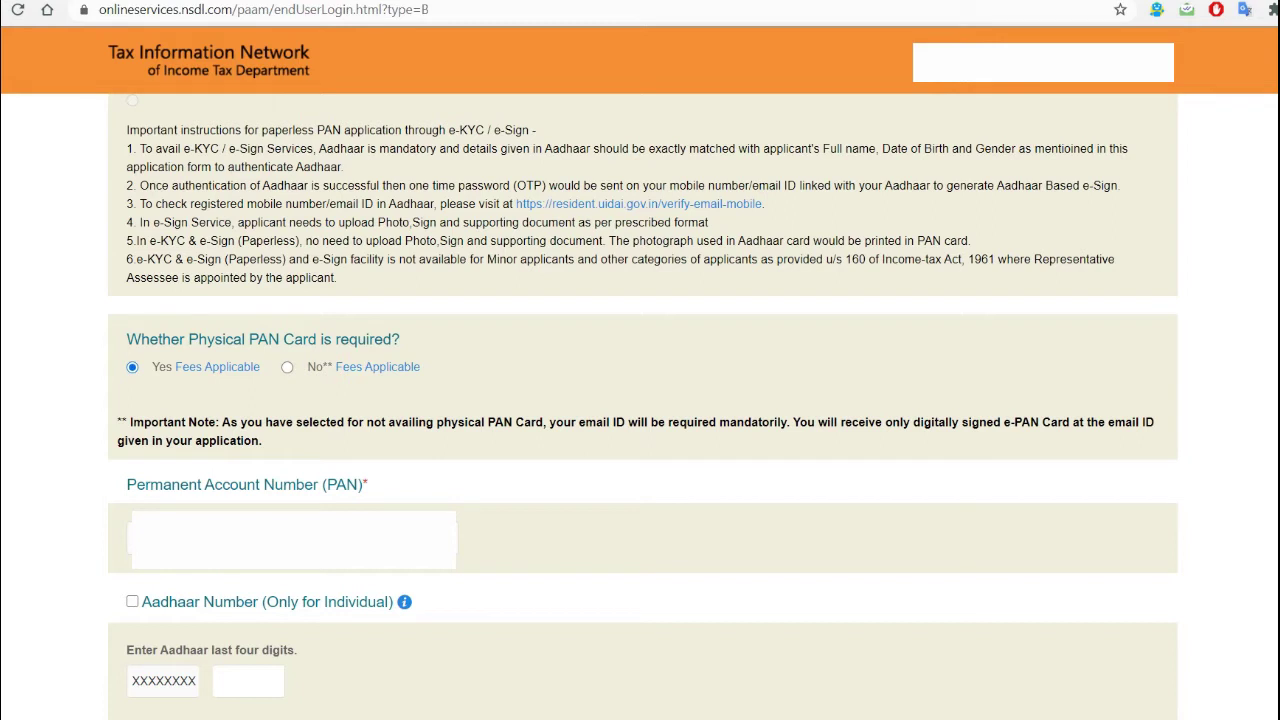
pyautogui.moveTo(378, 367)
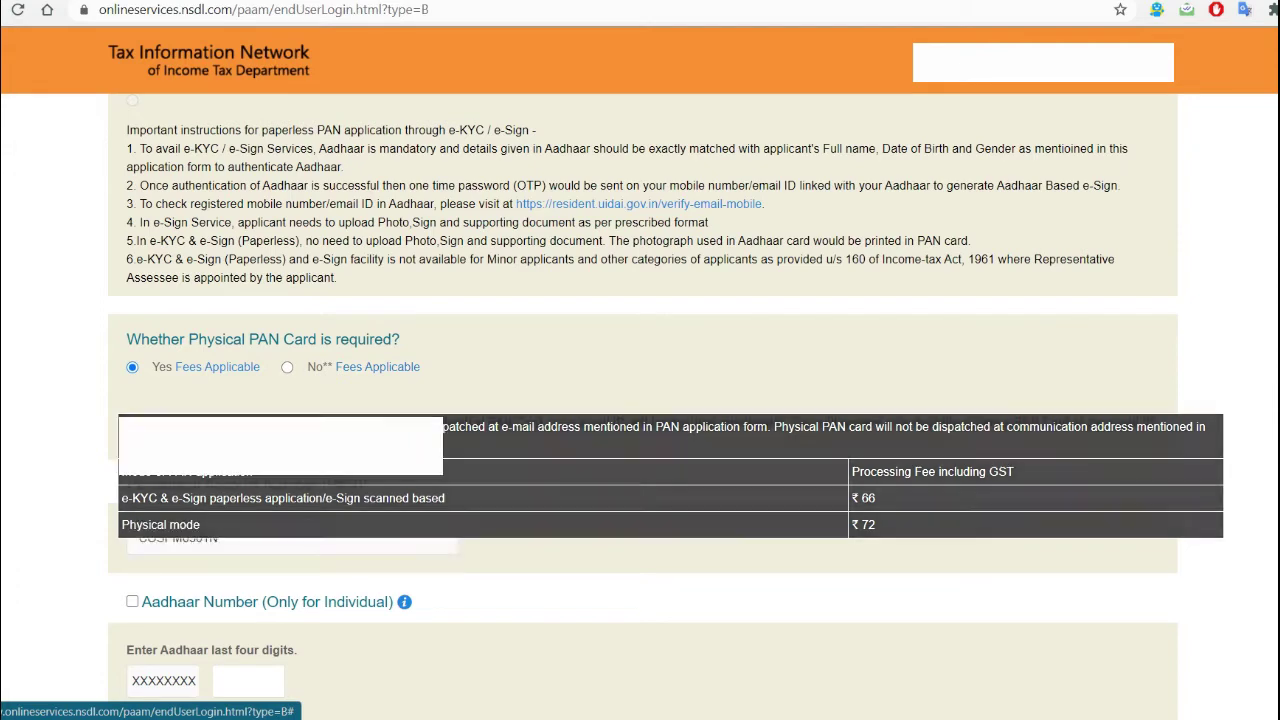
pyautogui.scroll(-1, 643, 406)
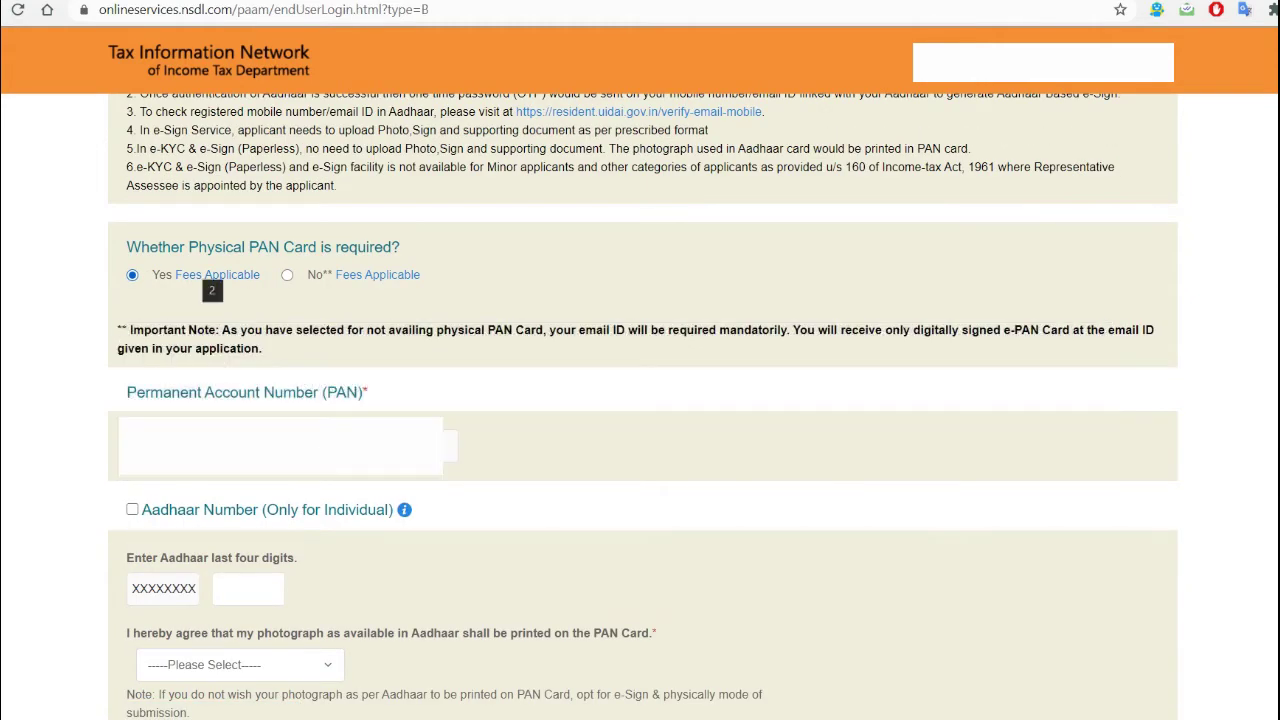
pyautogui.moveTo(211, 280)
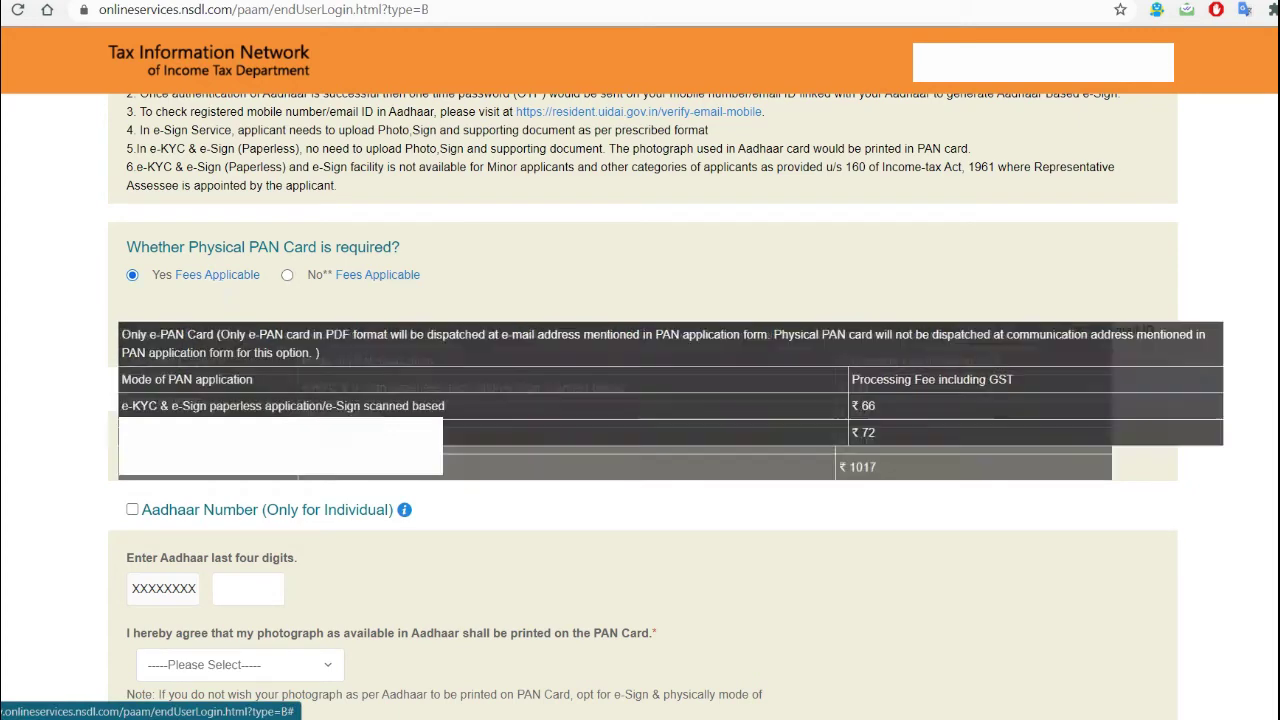
pyautogui.scroll(-1, 377, 276)
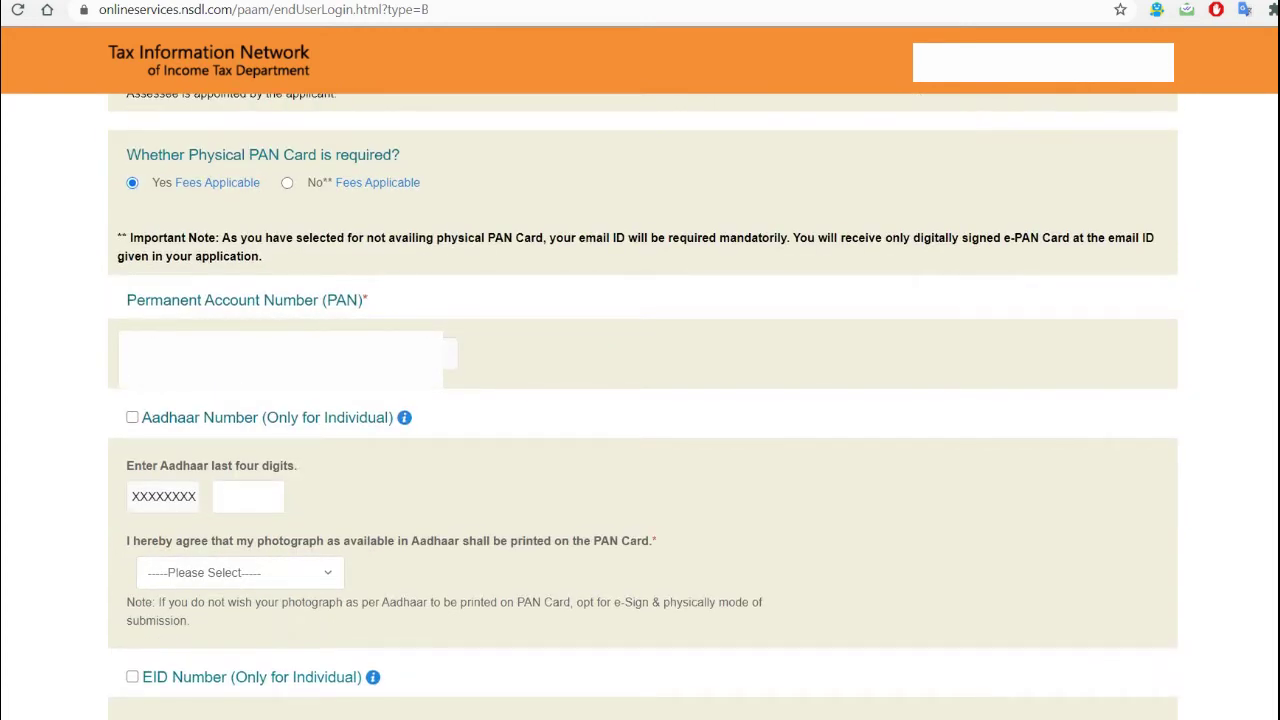
pyautogui.scroll(-2, 643, 406)
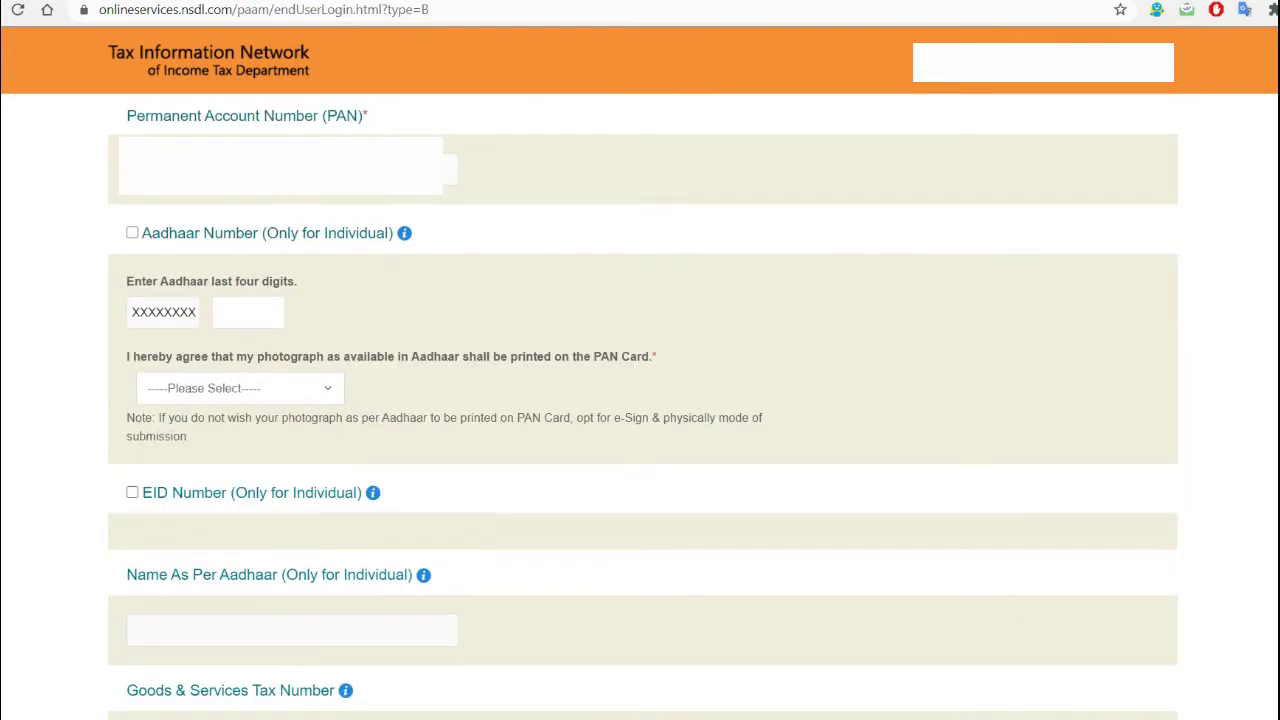
# - Tick Aadhaar Number correction and enter the Aadhaar's last four digits
pyautogui.click(132, 232)
pyautogui.click(132, 232)
pyautogui.click(132, 232)
pyautogui.press('BackSpace')
# - Set Aadhaar photograph consent to No and dismiss both alert messages
pyautogui.press('Tab')
pyautogui.hotkey('alt', 'Down')
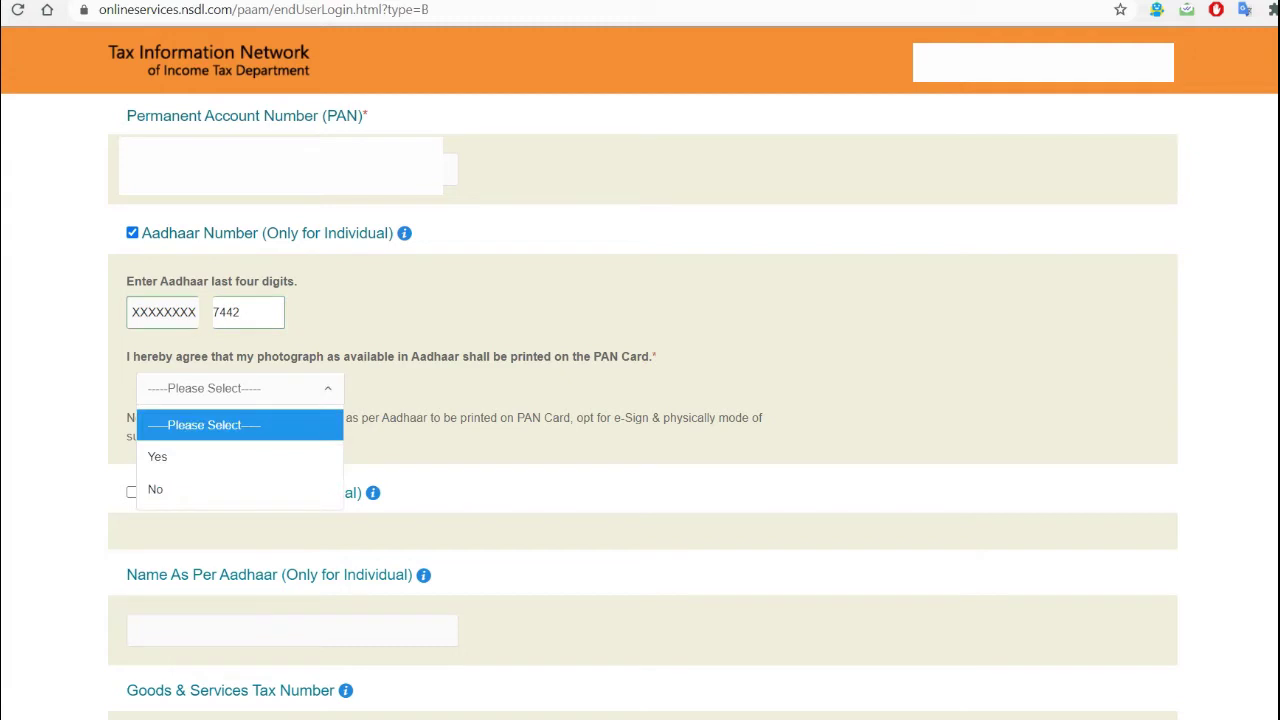
pyautogui.press('Escape')
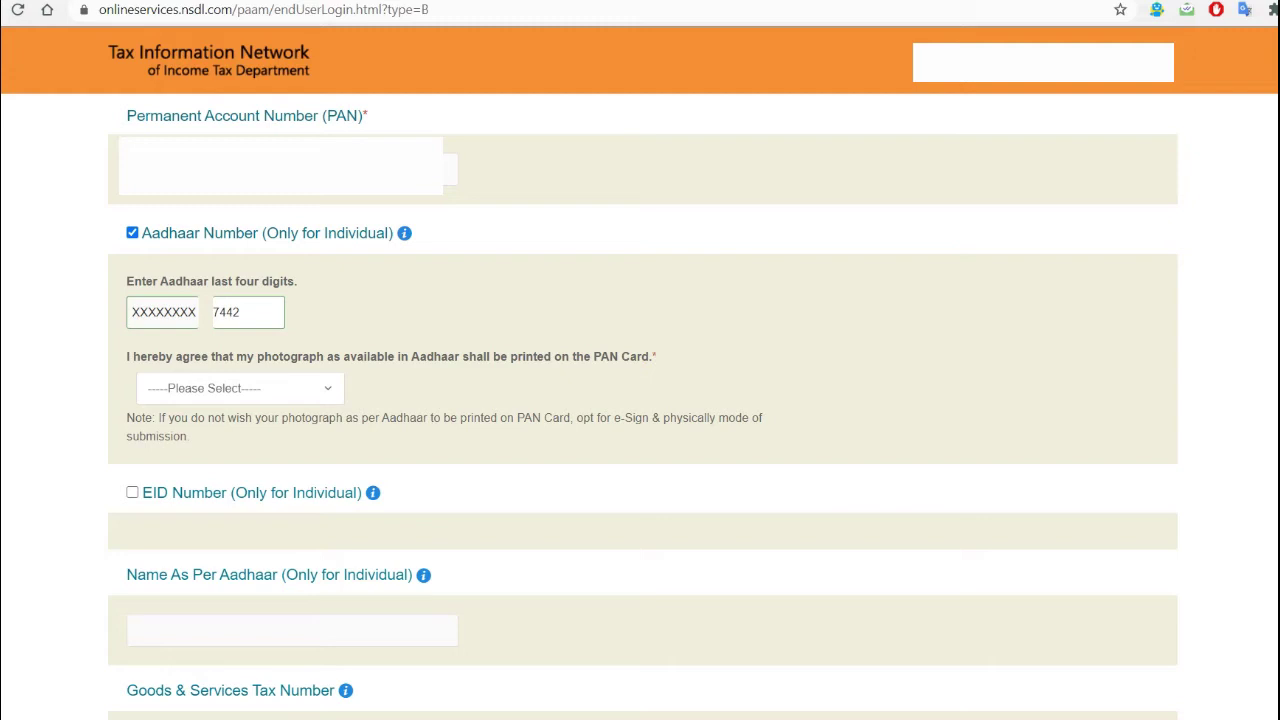
pyautogui.click(240, 388)
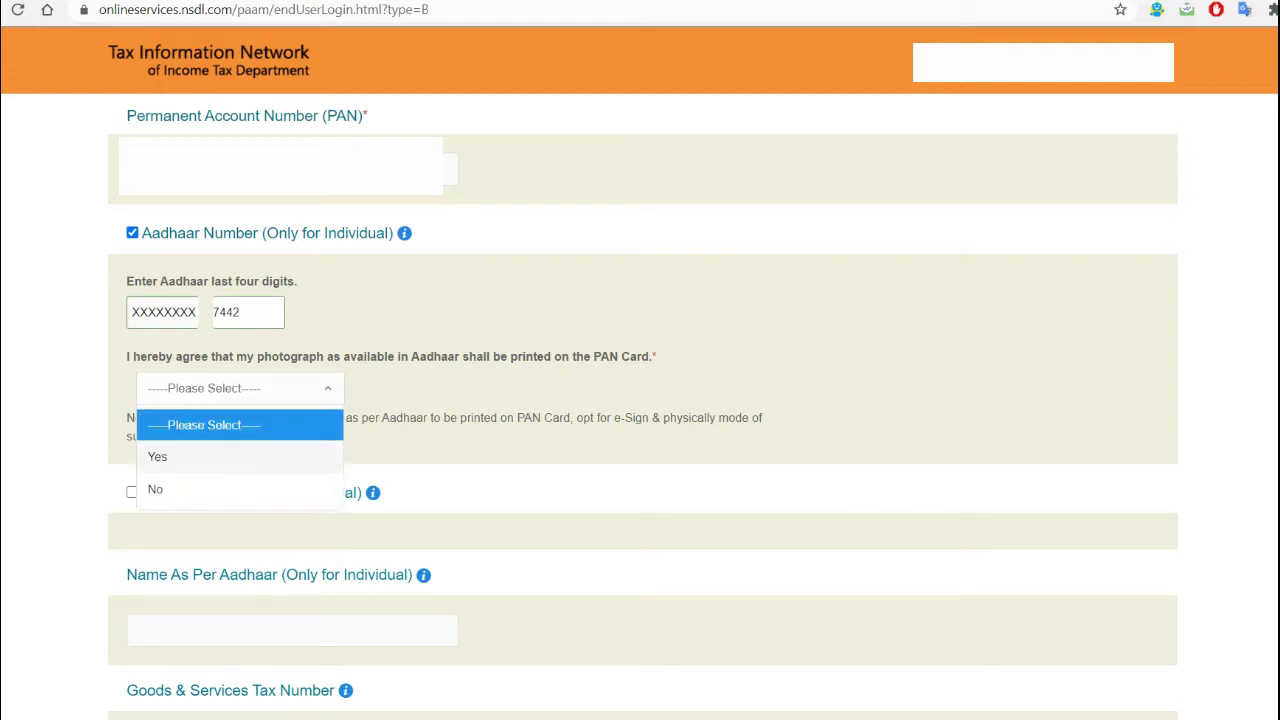
pyautogui.click(157, 456)
pyautogui.scroll(-2, 640, 400)
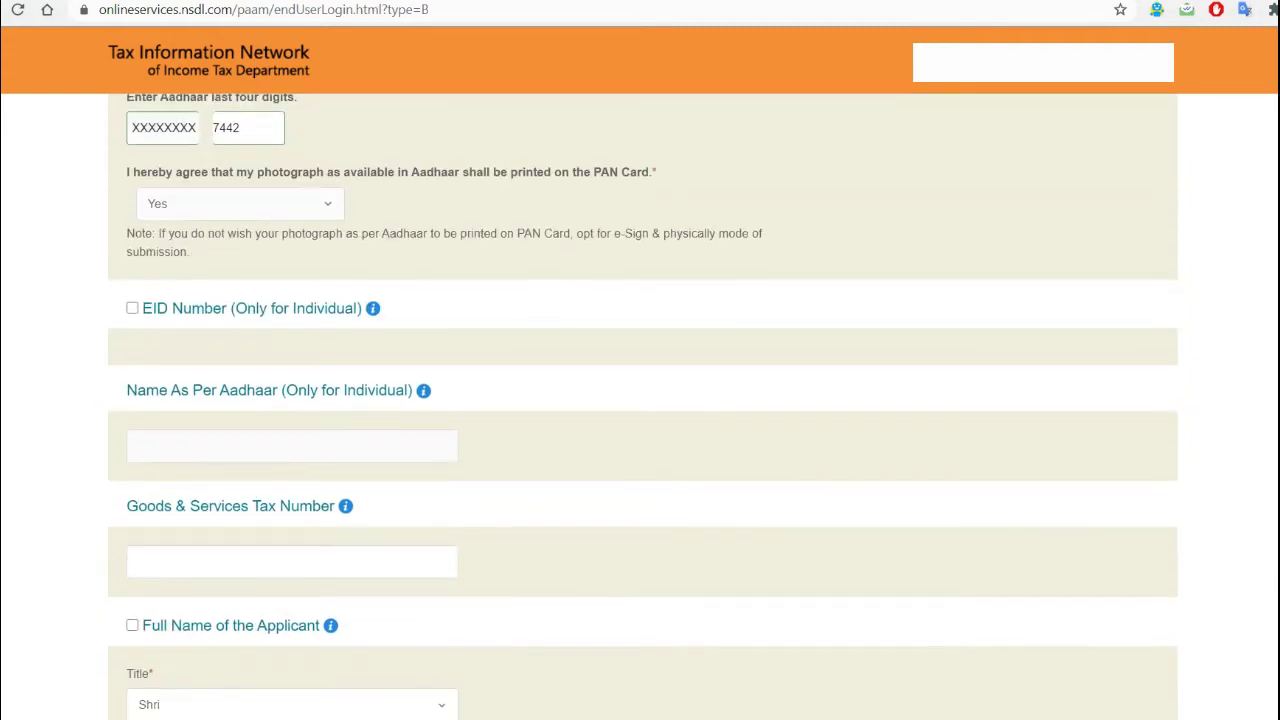
pyautogui.click(240, 203)
pyautogui.click(155, 304)
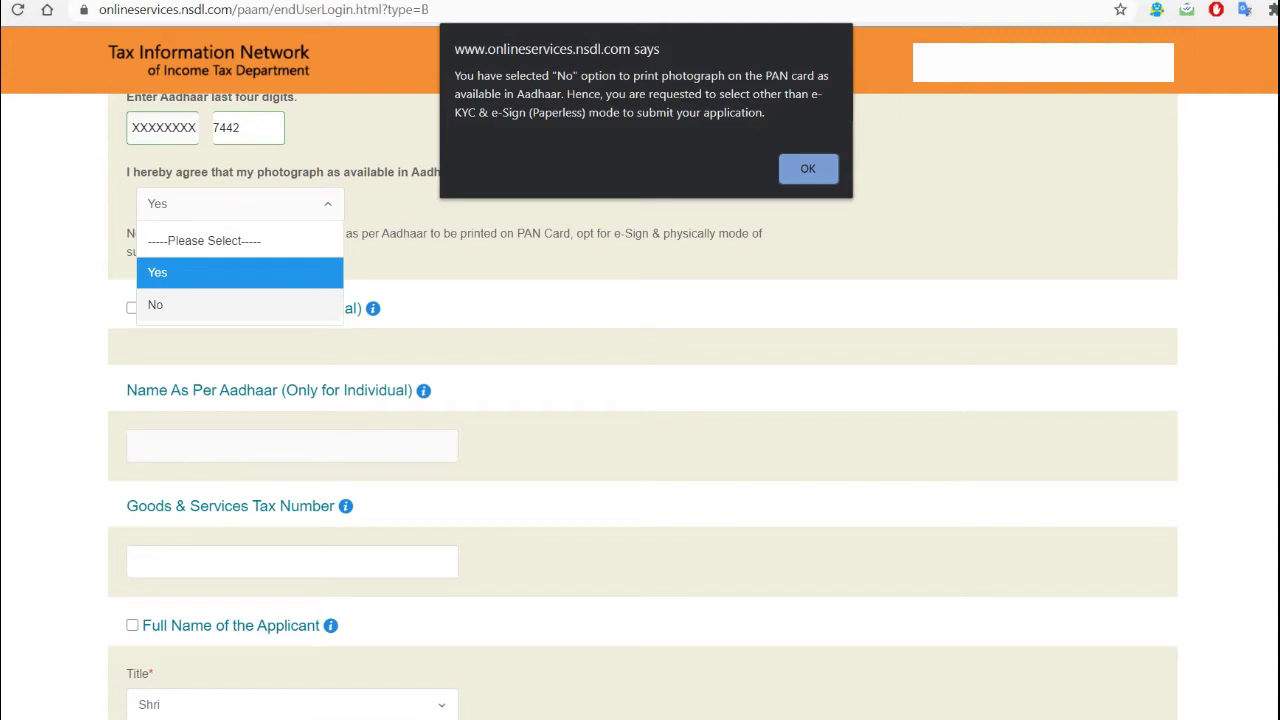
pyautogui.press('Return')
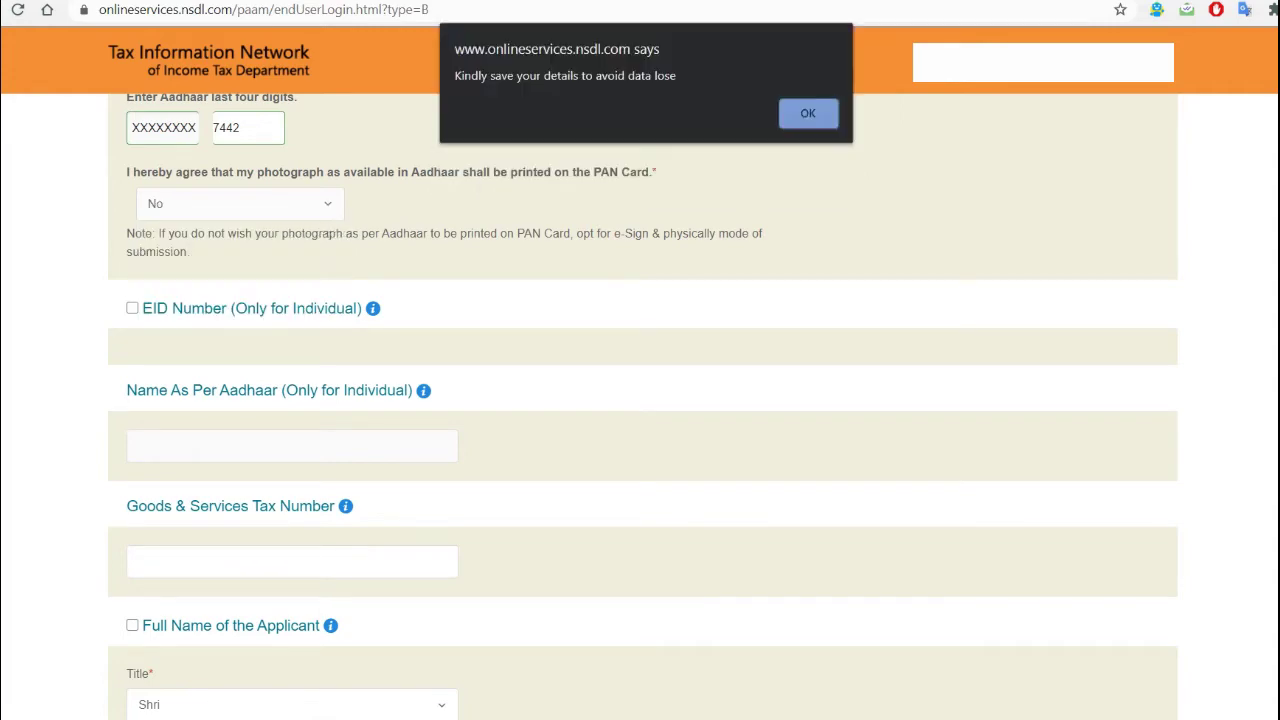
pyautogui.press('Return')
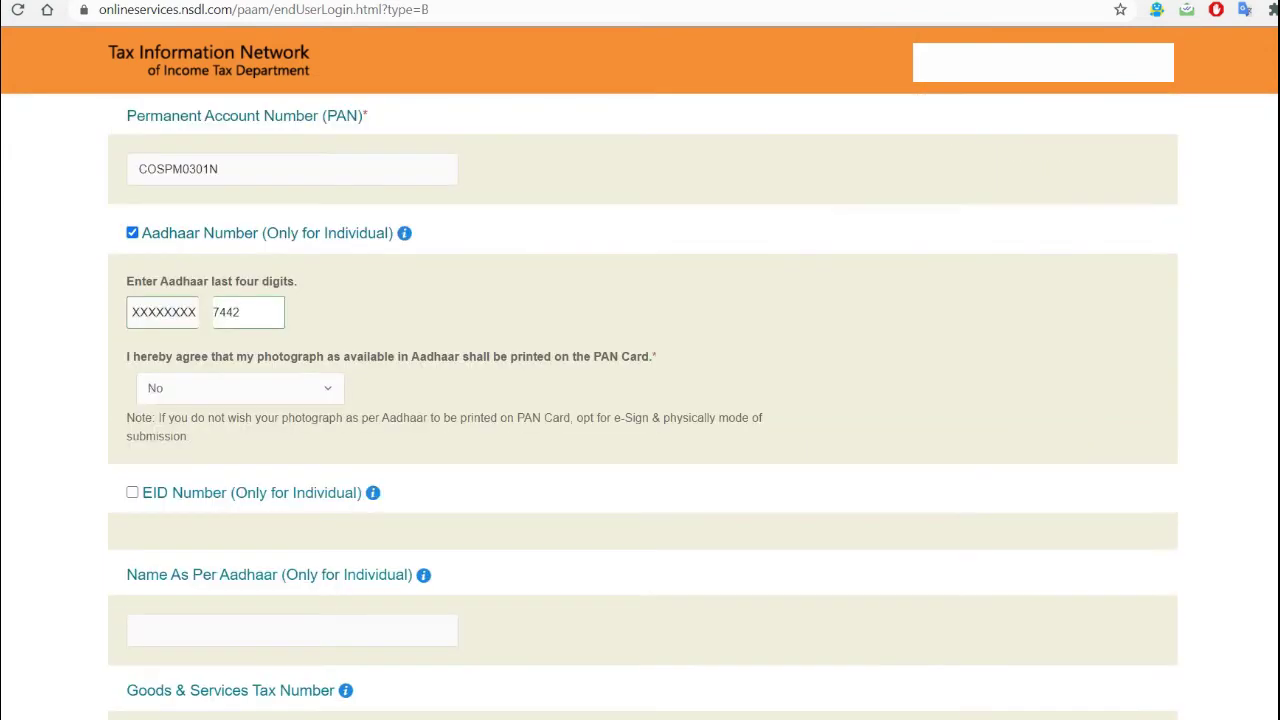
# - Change photograph consent to Yes and tick Full Name of the Applicant for correction
pyautogui.click(240, 388)
pyautogui.click(157, 454)
pyautogui.scroll(-2, 640, 400)
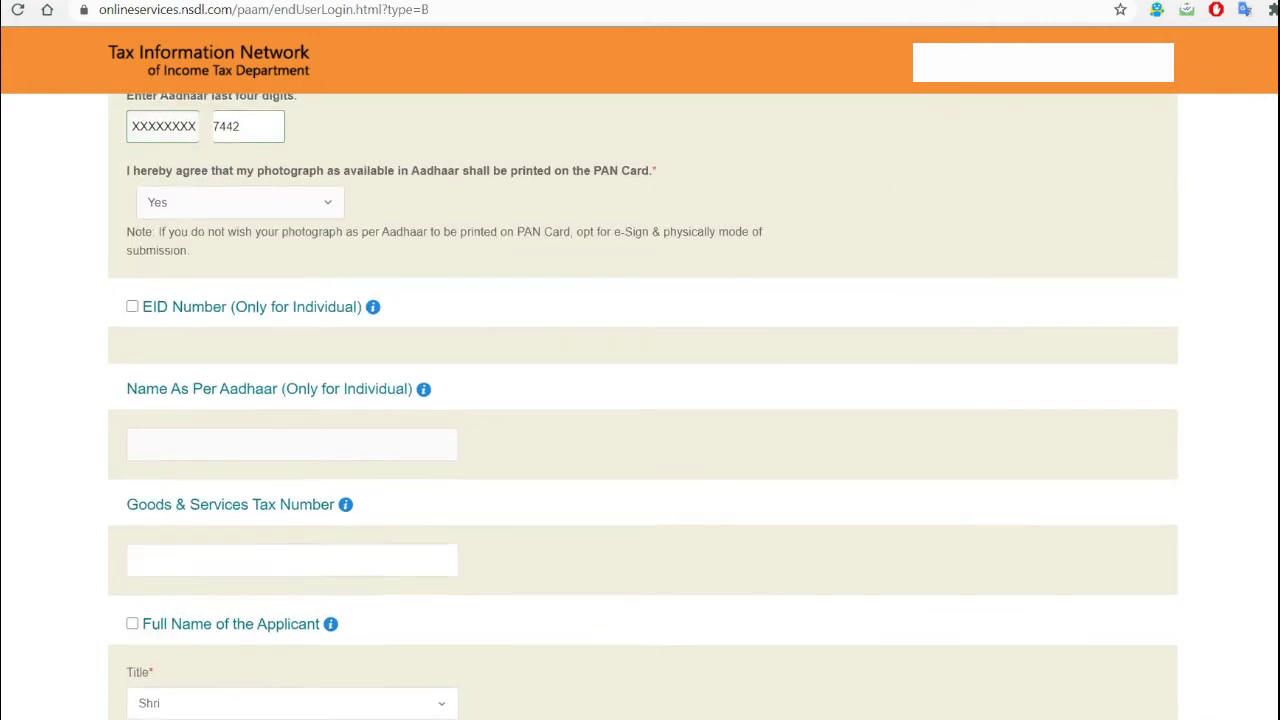
pyautogui.scroll(-1, 640, 400)
pyautogui.scroll(-2, 640, 400)
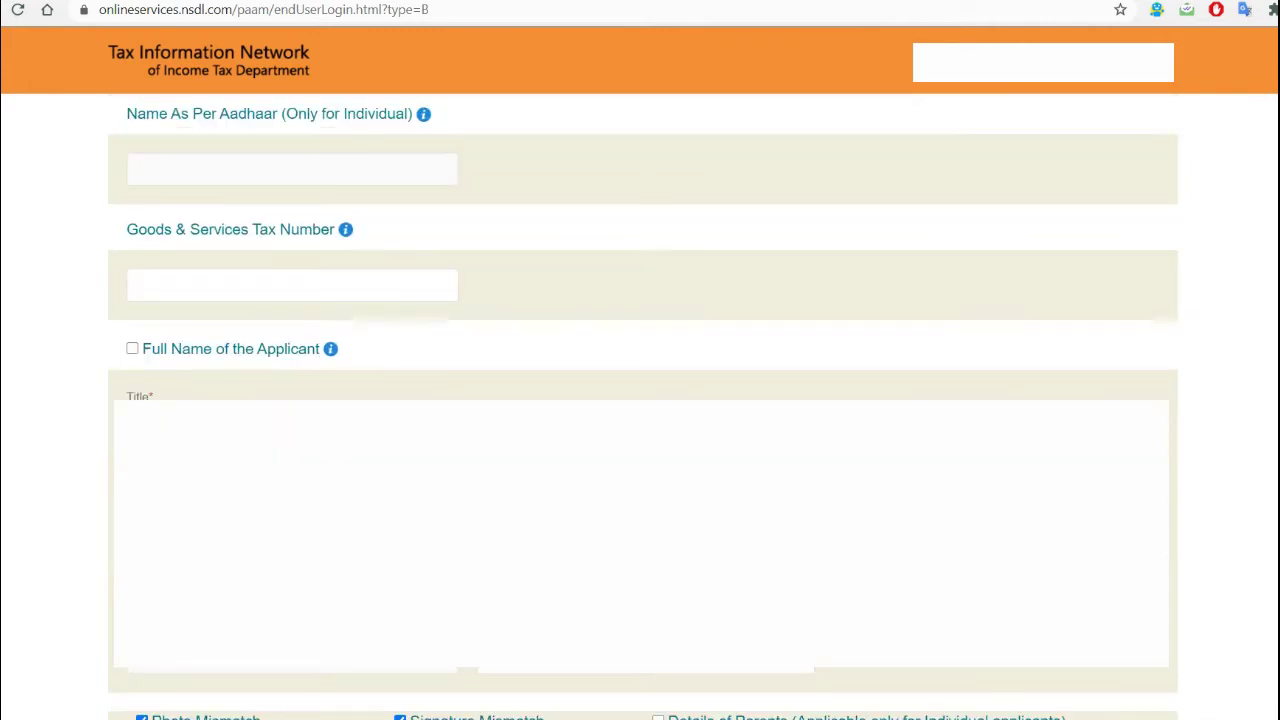
pyautogui.scroll(1, 640, 400)
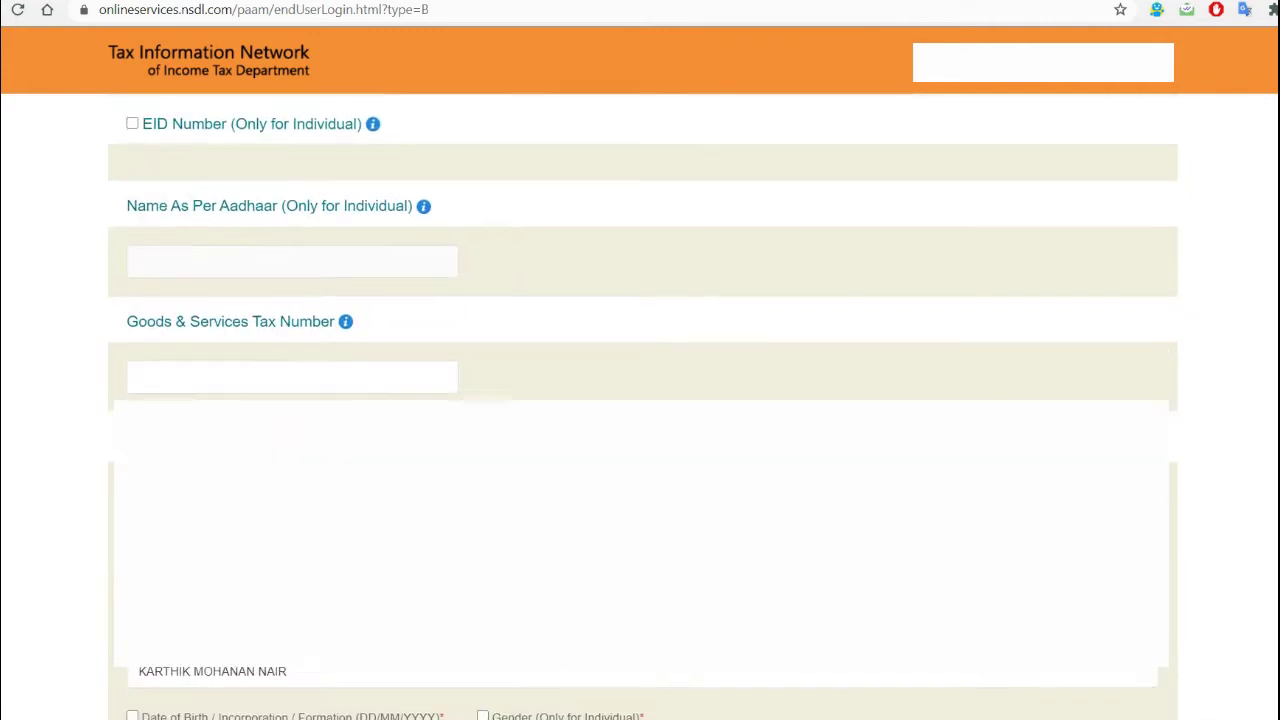
pyautogui.scroll(-2, 640, 400)
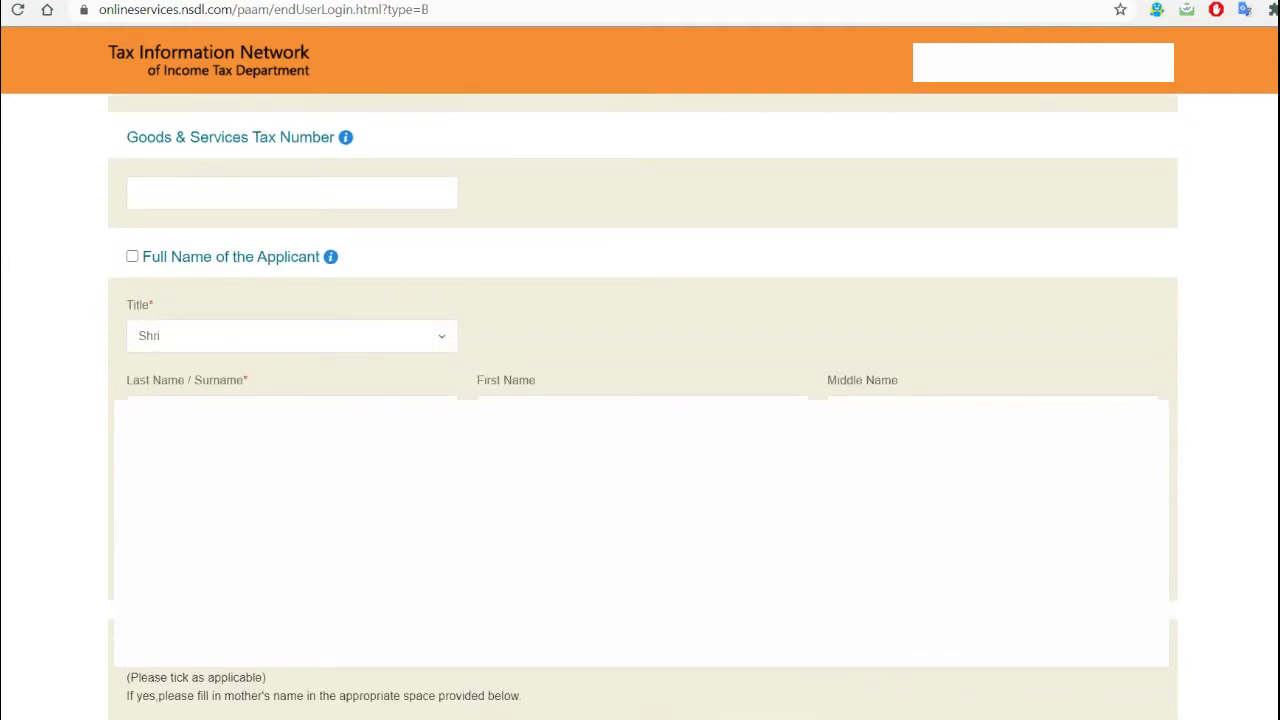
pyautogui.click(132, 256)
pyautogui.click(132, 256)
pyautogui.click(132, 256)
# - Review the remaining Personal Details fields and move on to Contact & other details
pyautogui.scroll(1, 640, 400)
pyautogui.scroll(-2, 640, 400)
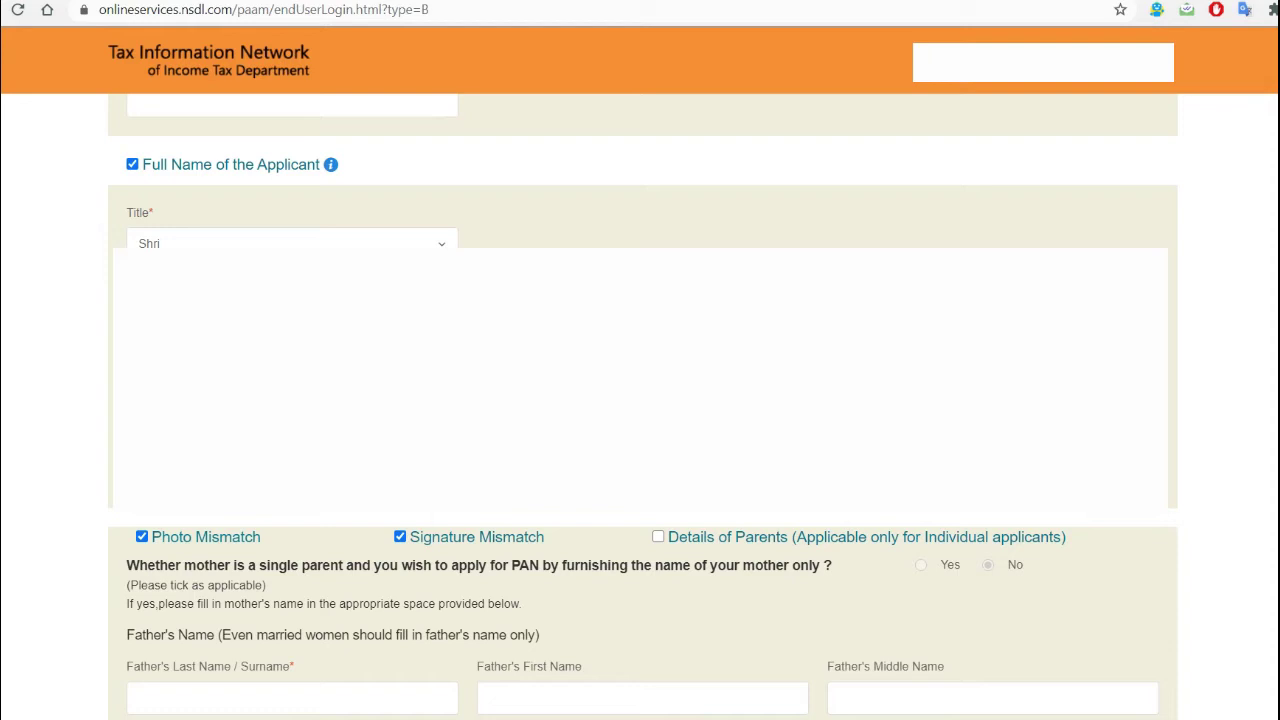
pyautogui.scroll(-2, 640, 400)
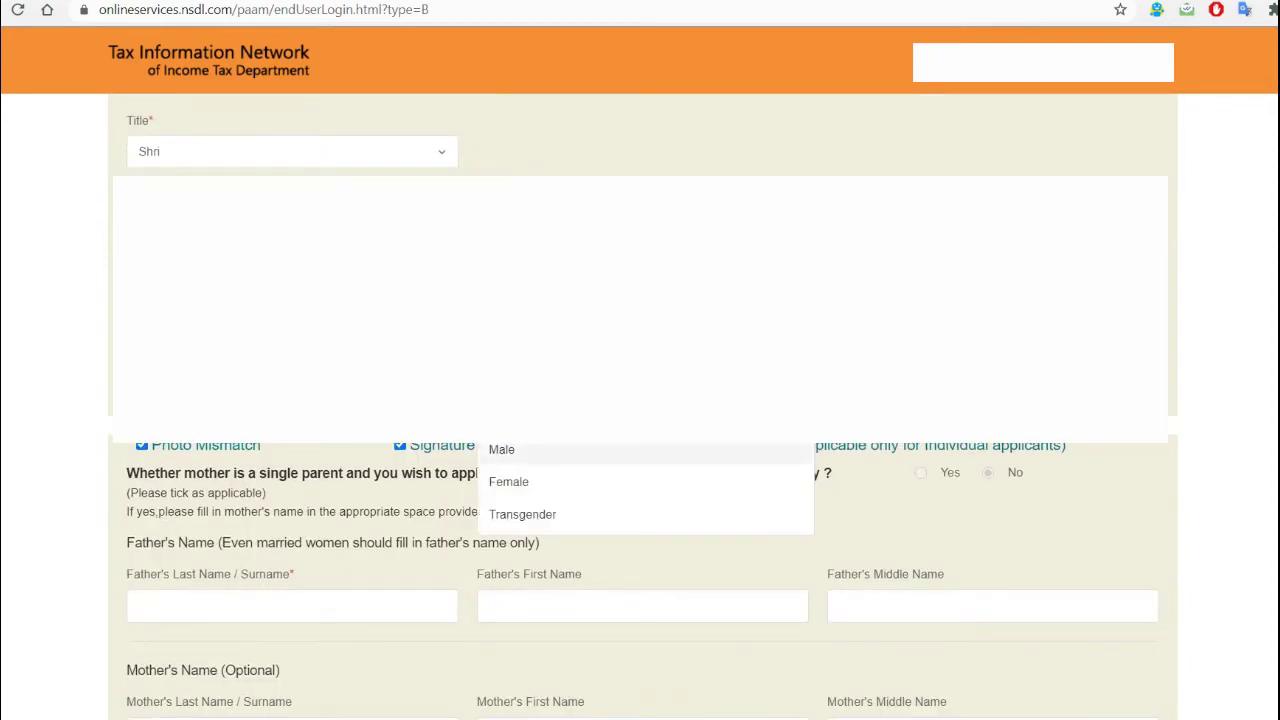
pyautogui.press('Return')
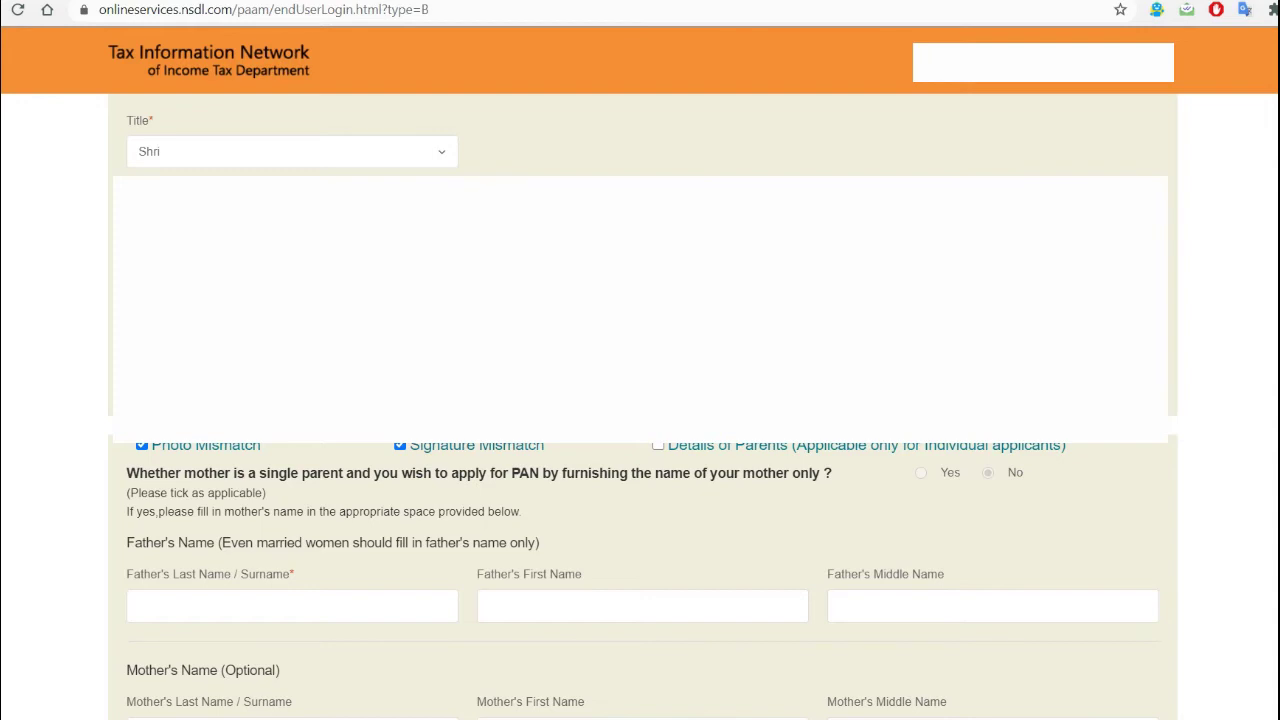
pyautogui.scroll(-4, 640, 400)
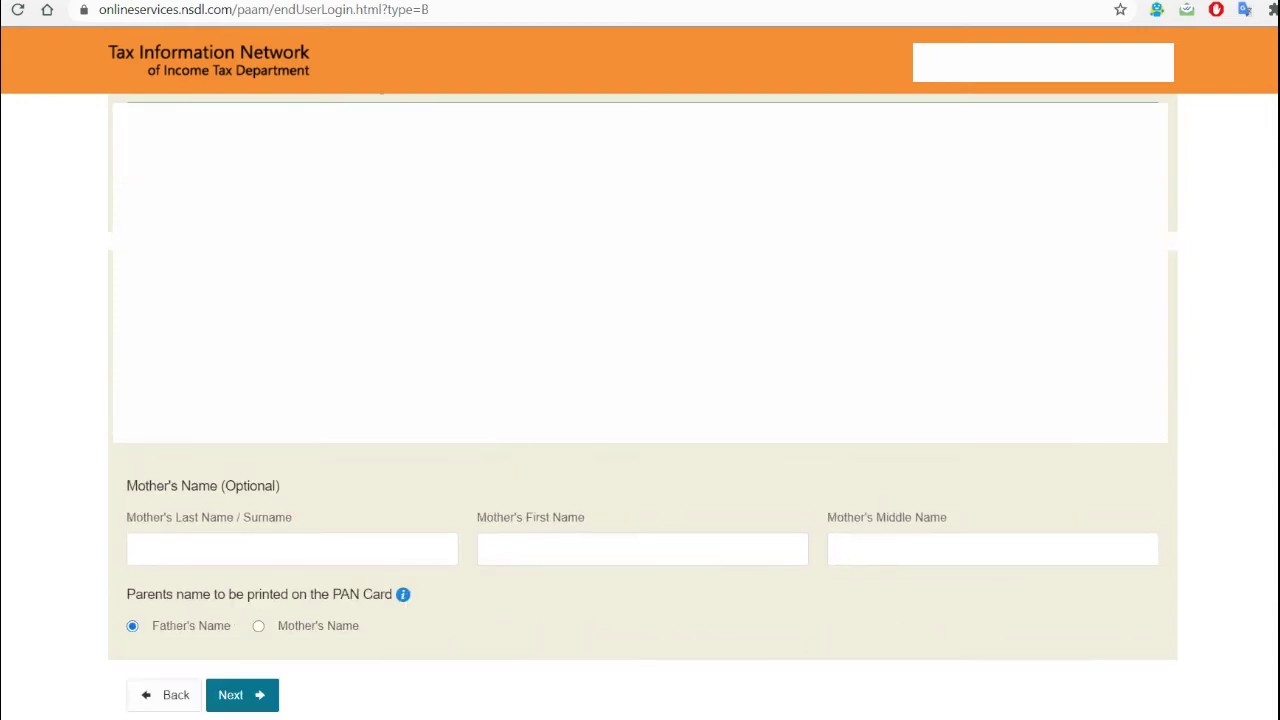
pyautogui.click(291, 549)
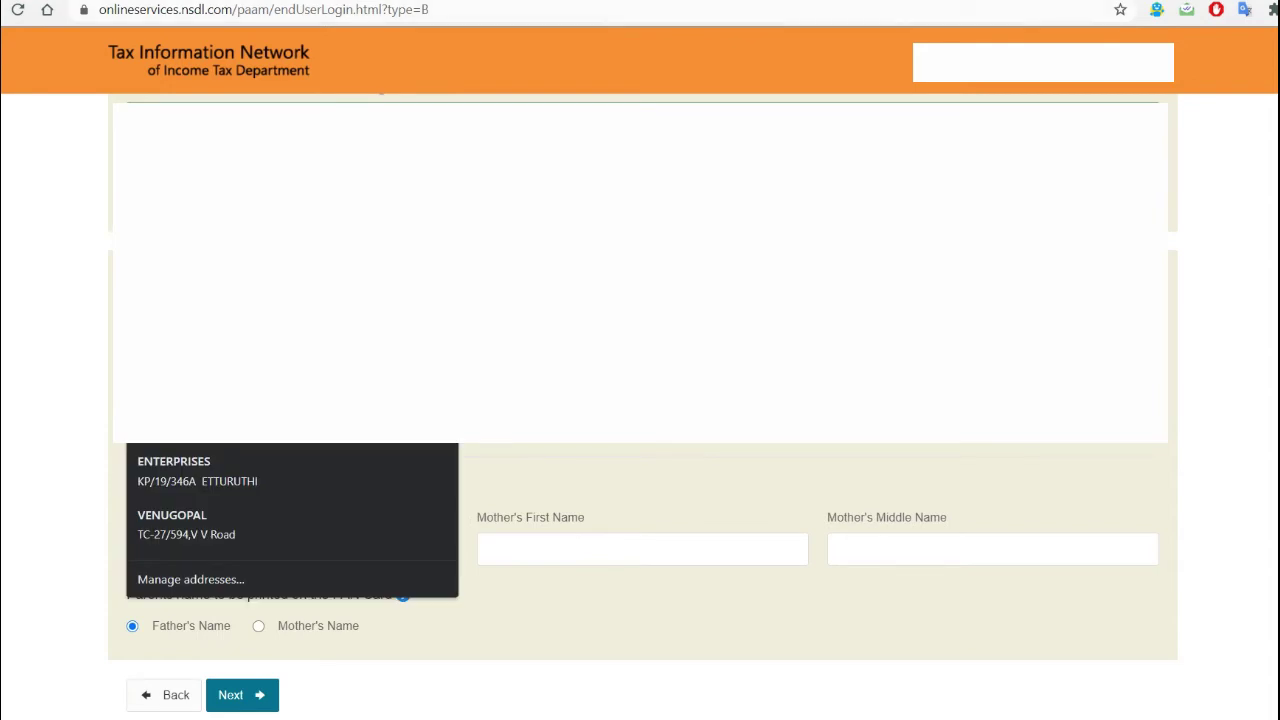
pyautogui.press('Escape')
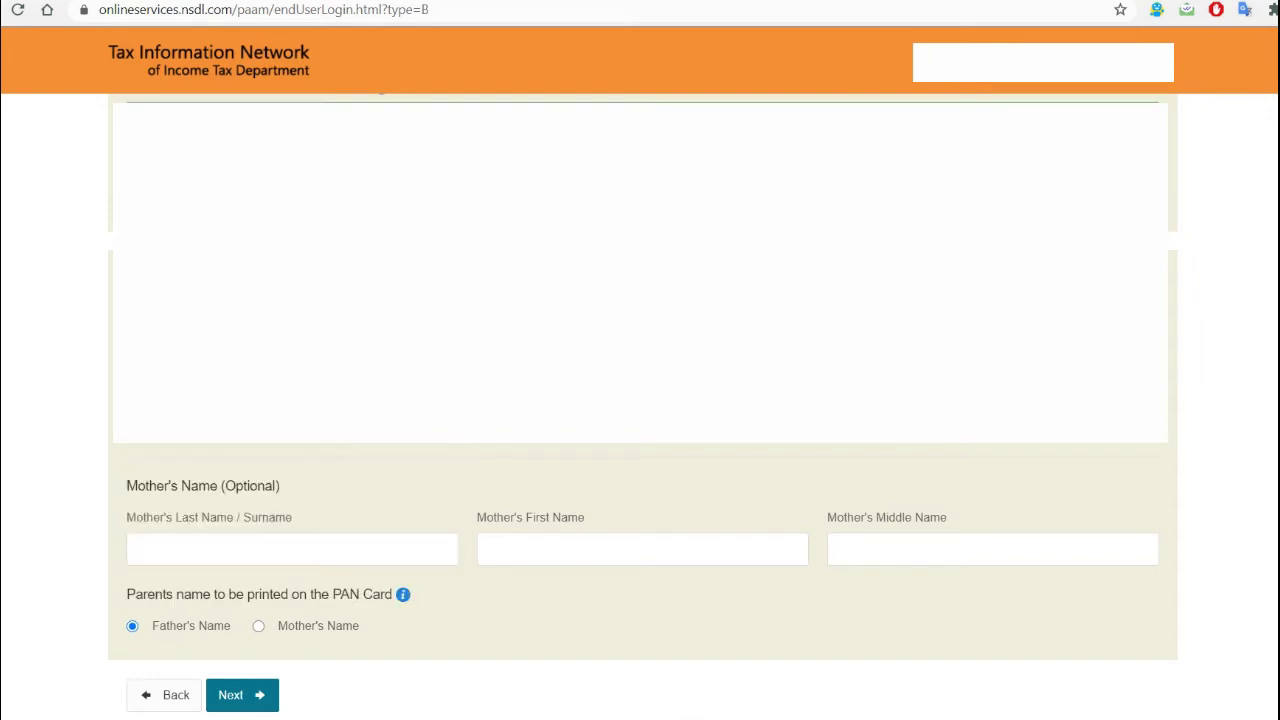
pyautogui.scroll(-3, 643, 600)
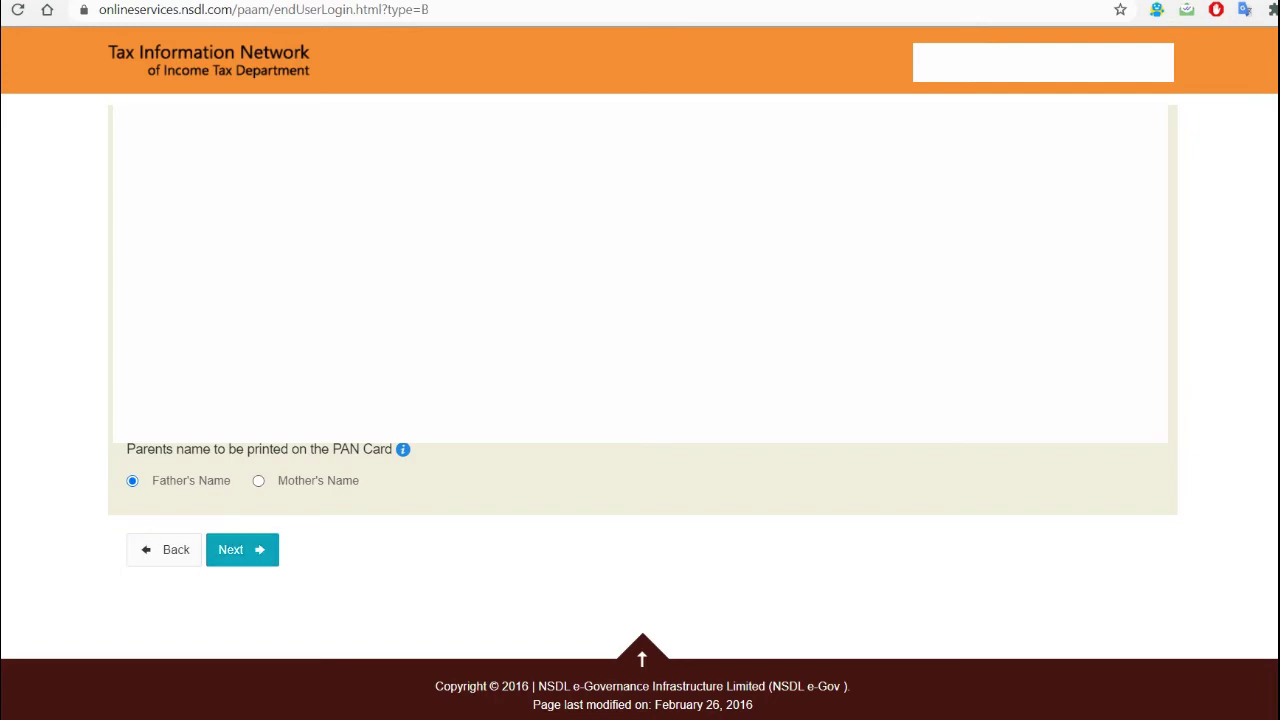
pyautogui.click(242, 549)
# - Tick Telephone Number & Email ID details and select country code INDIA (91)
pyautogui.scroll(-1, 640, 400)
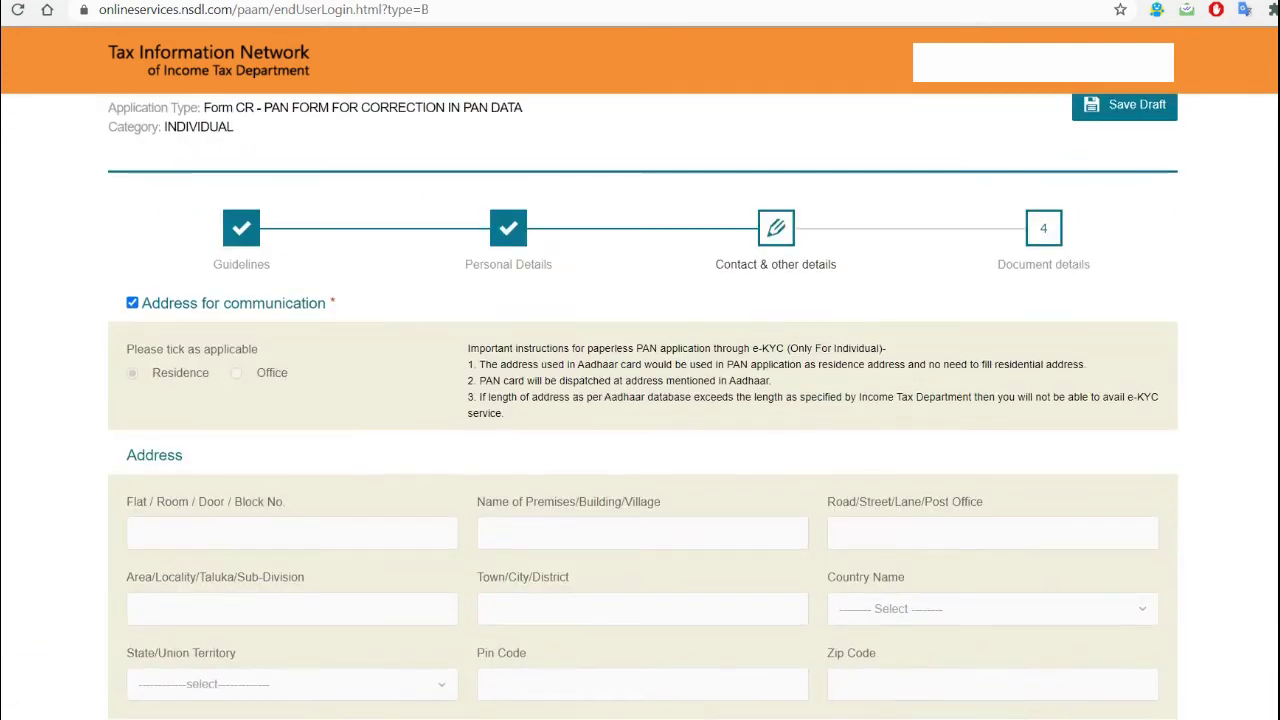
pyautogui.scroll(-2, 640, 400)
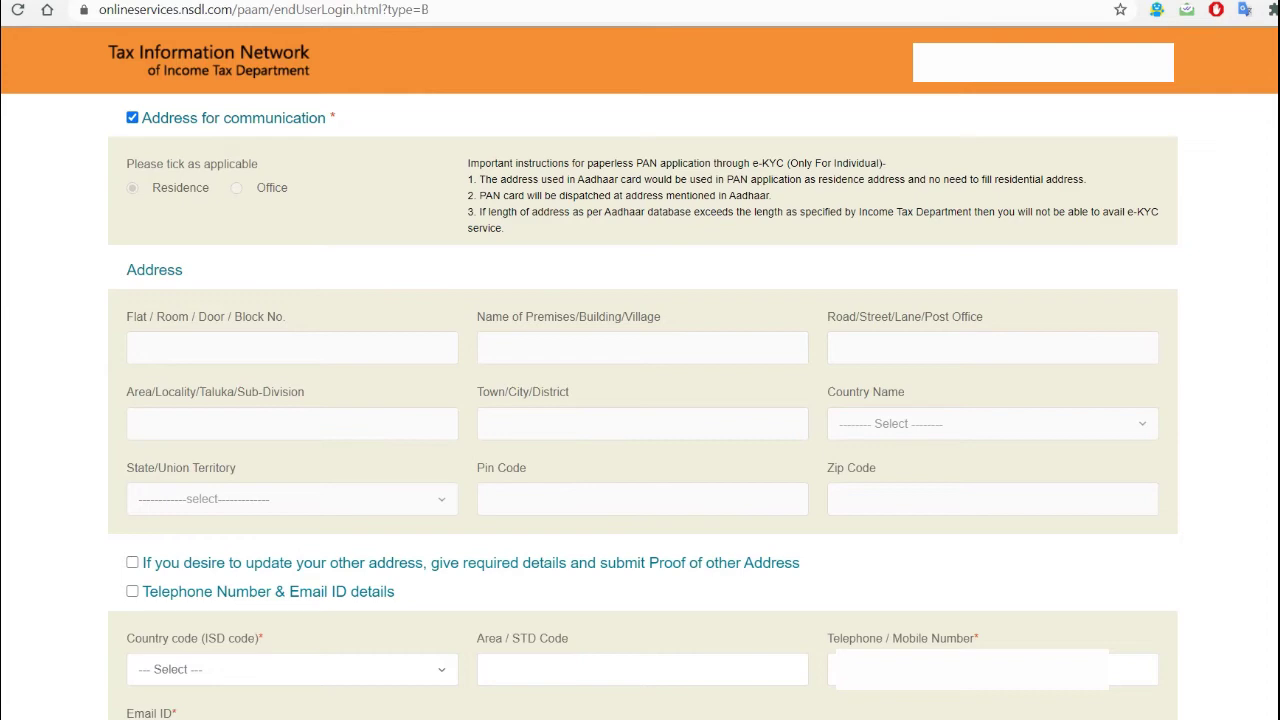
pyautogui.scroll(-1, 640, 400)
pyautogui.scroll(-3, 640, 400)
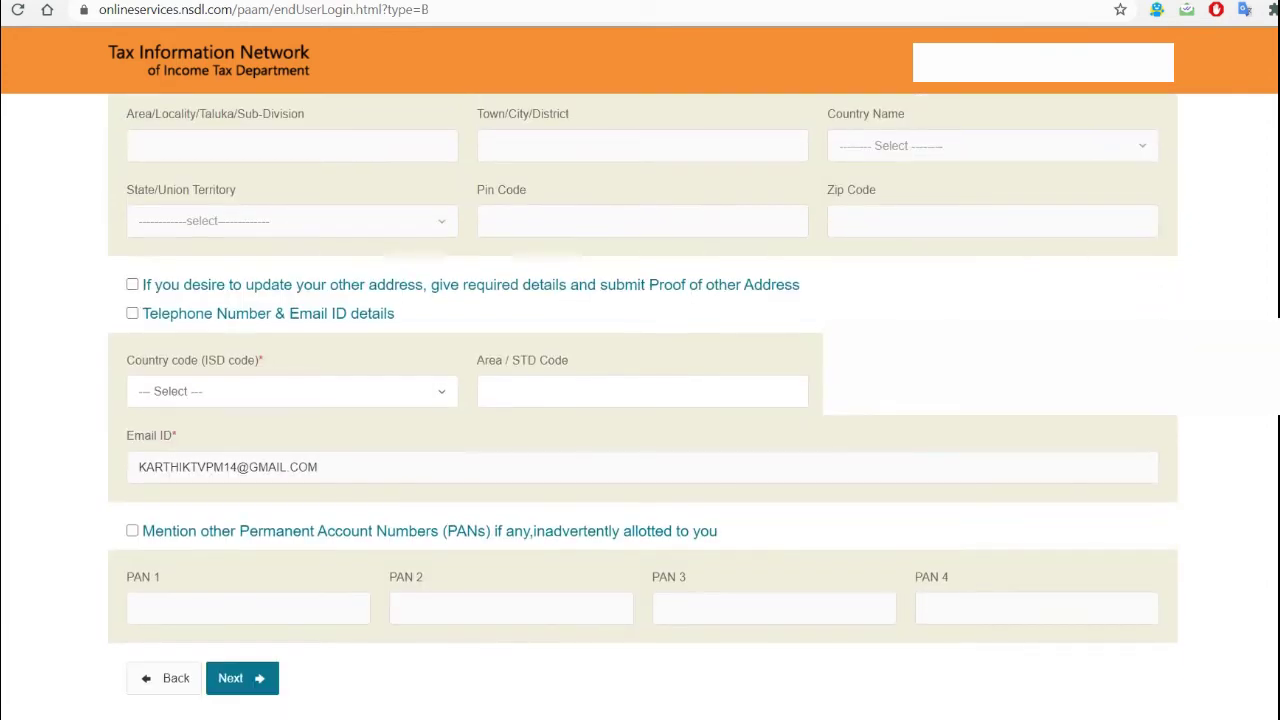
pyautogui.scroll(-1, 640, 400)
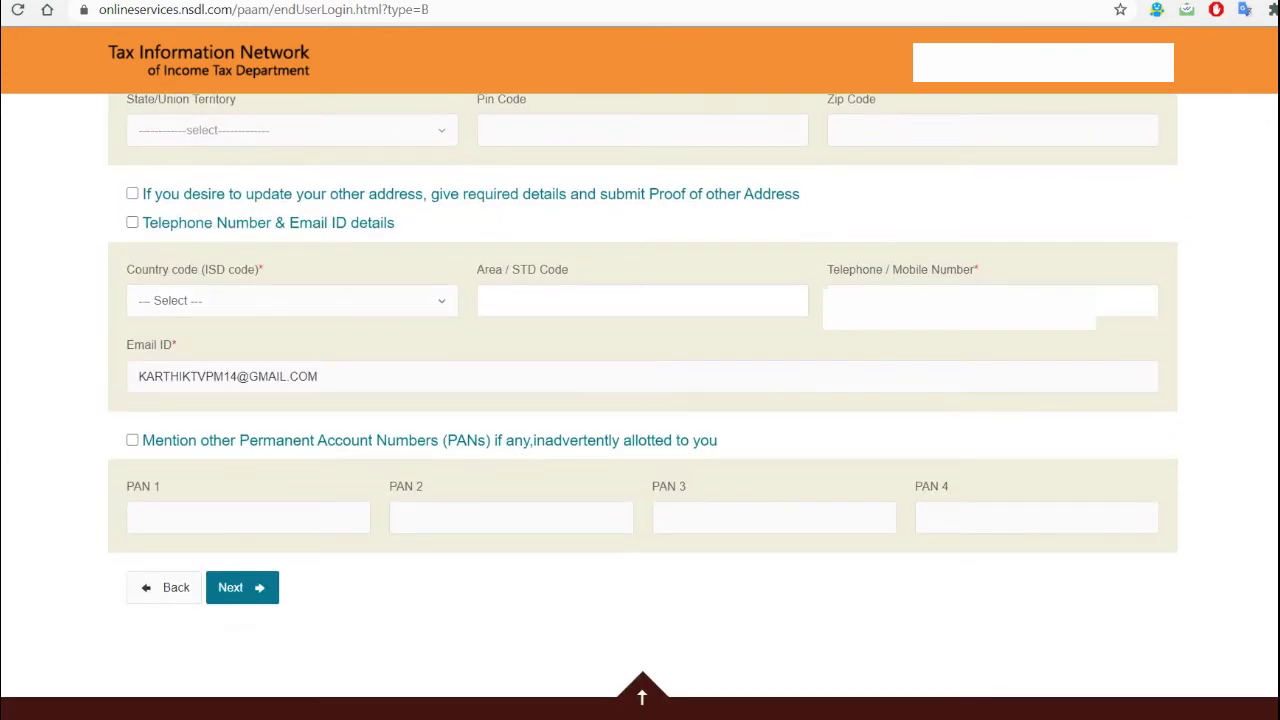
pyautogui.click(291, 300)
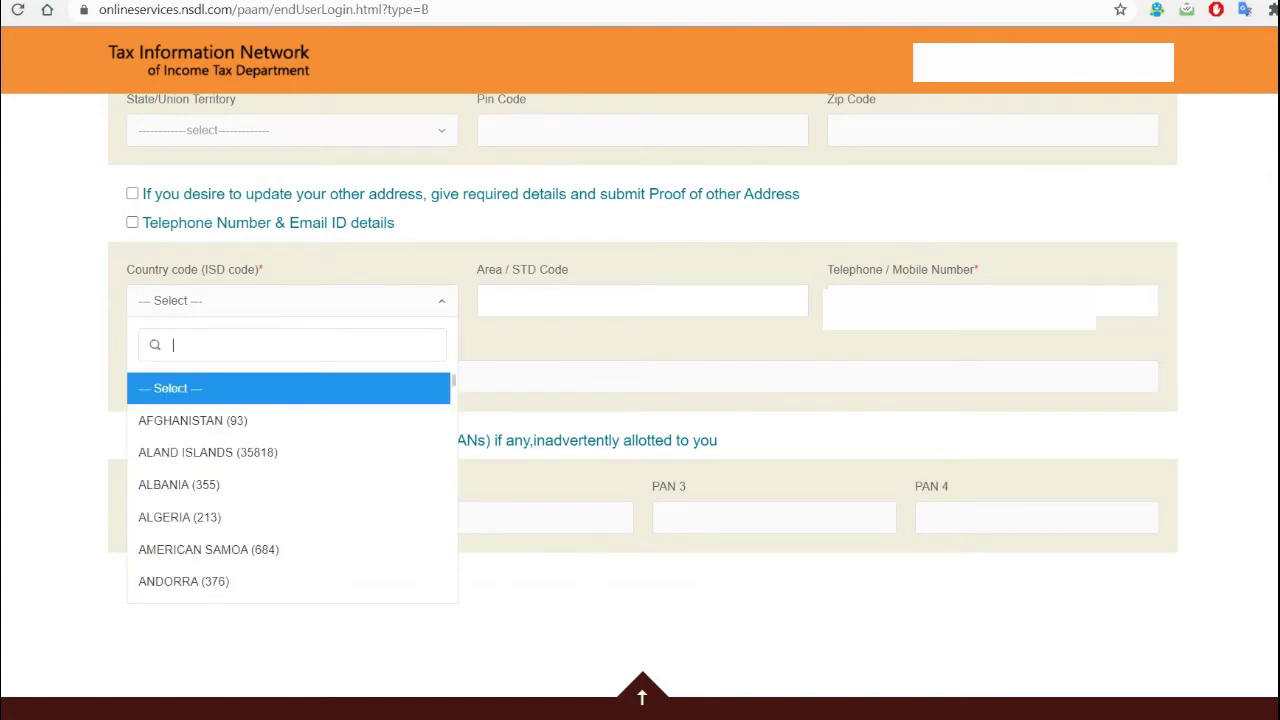
pyautogui.click(132, 222)
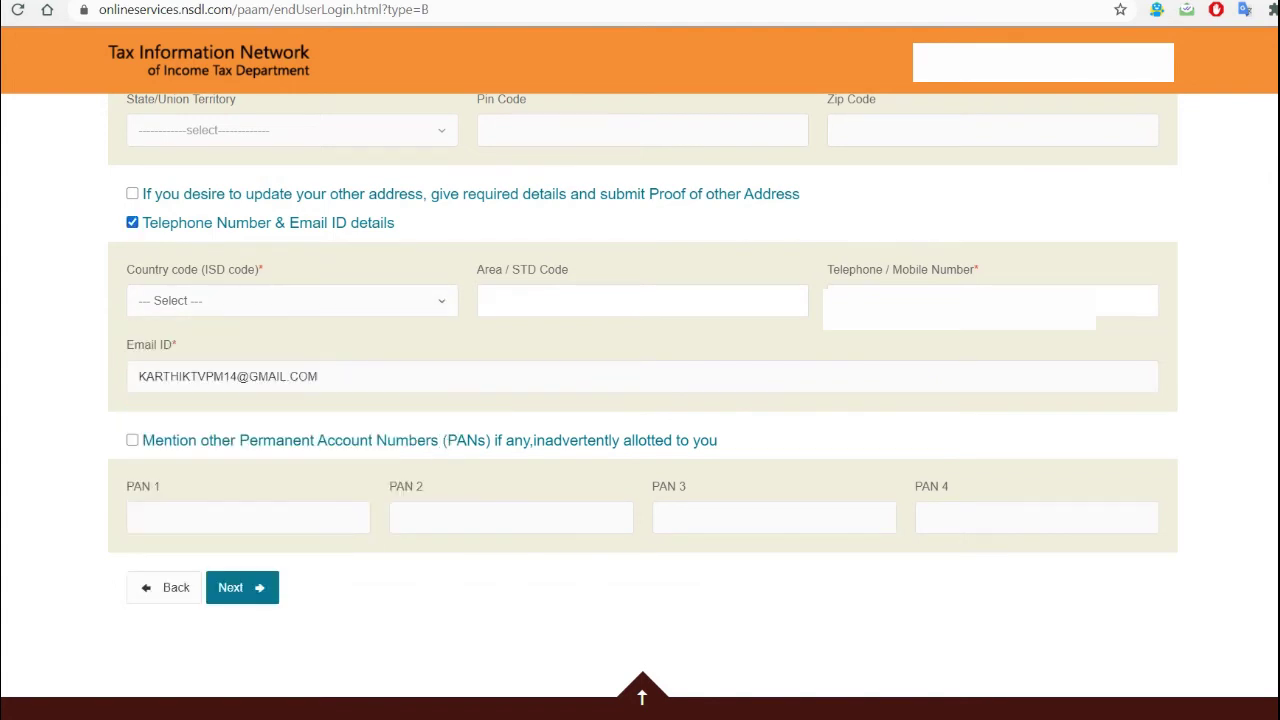
pyautogui.click(291, 300)
pyautogui.write('IN')
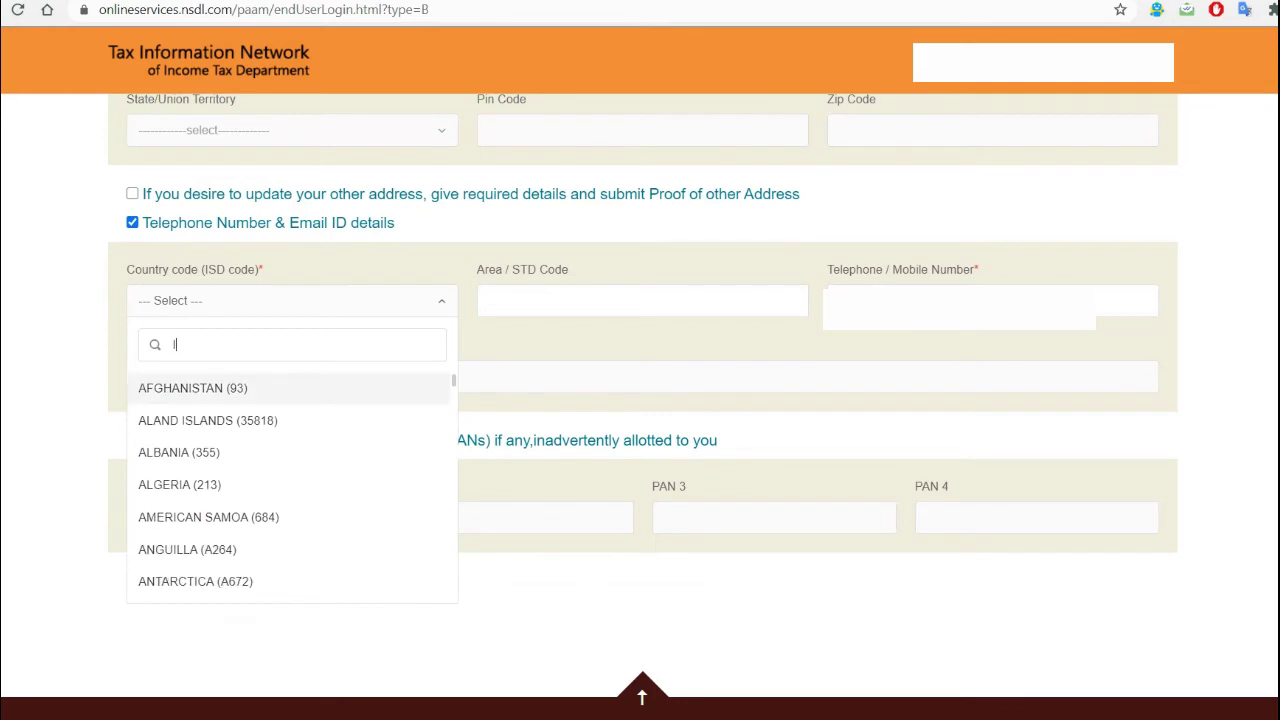
pyautogui.write('D')
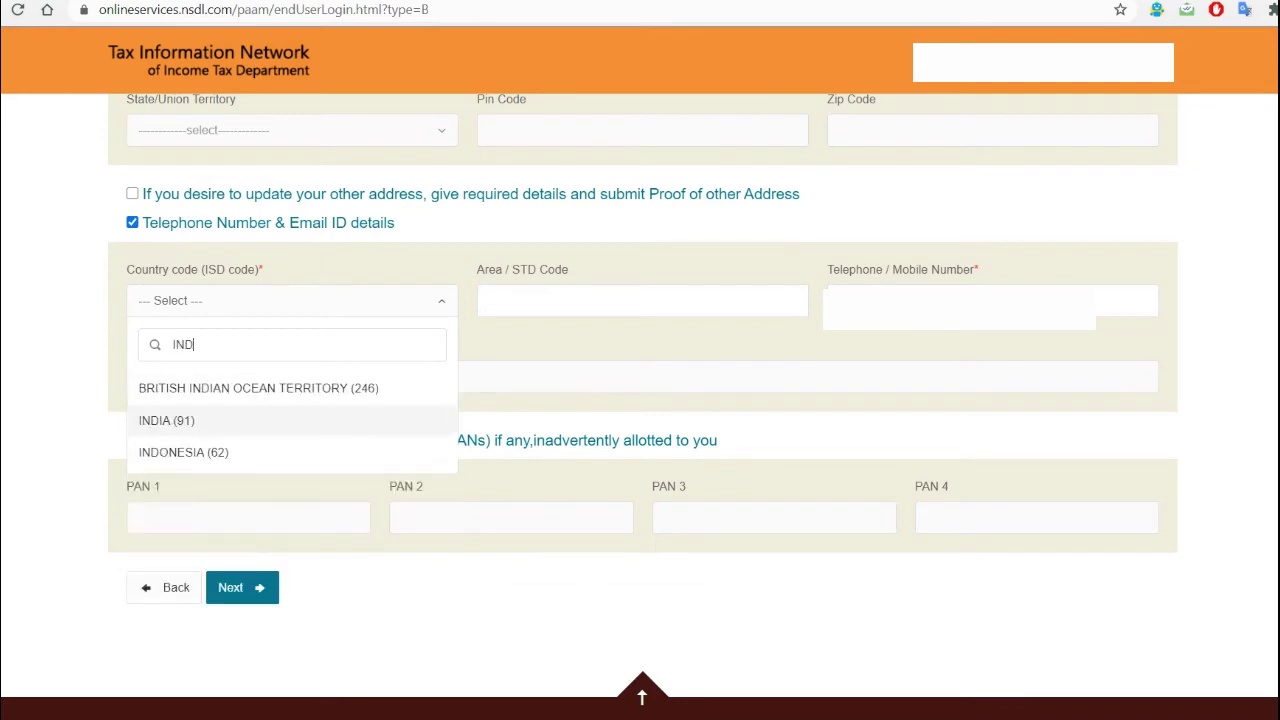
pyautogui.press('Return')
# - Enter 91 as the Area/STD Code and proceed to Document details
pyautogui.click(560, 300)
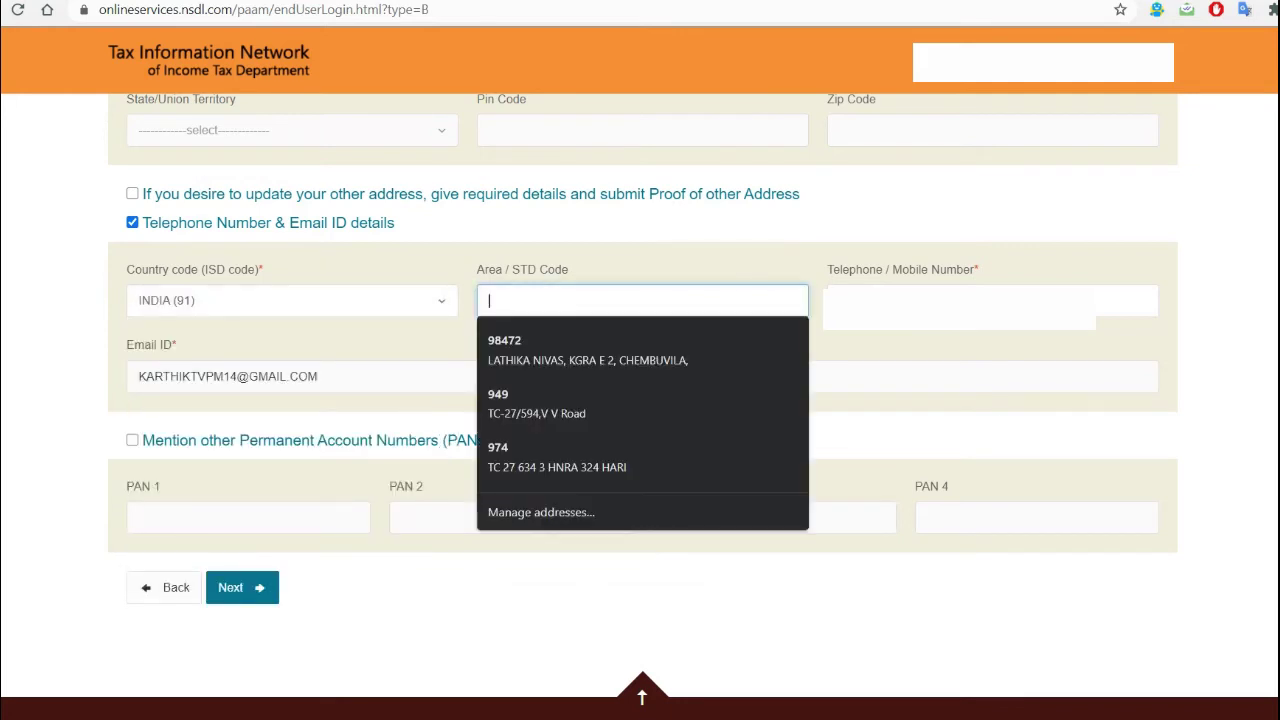
pyautogui.write('91')
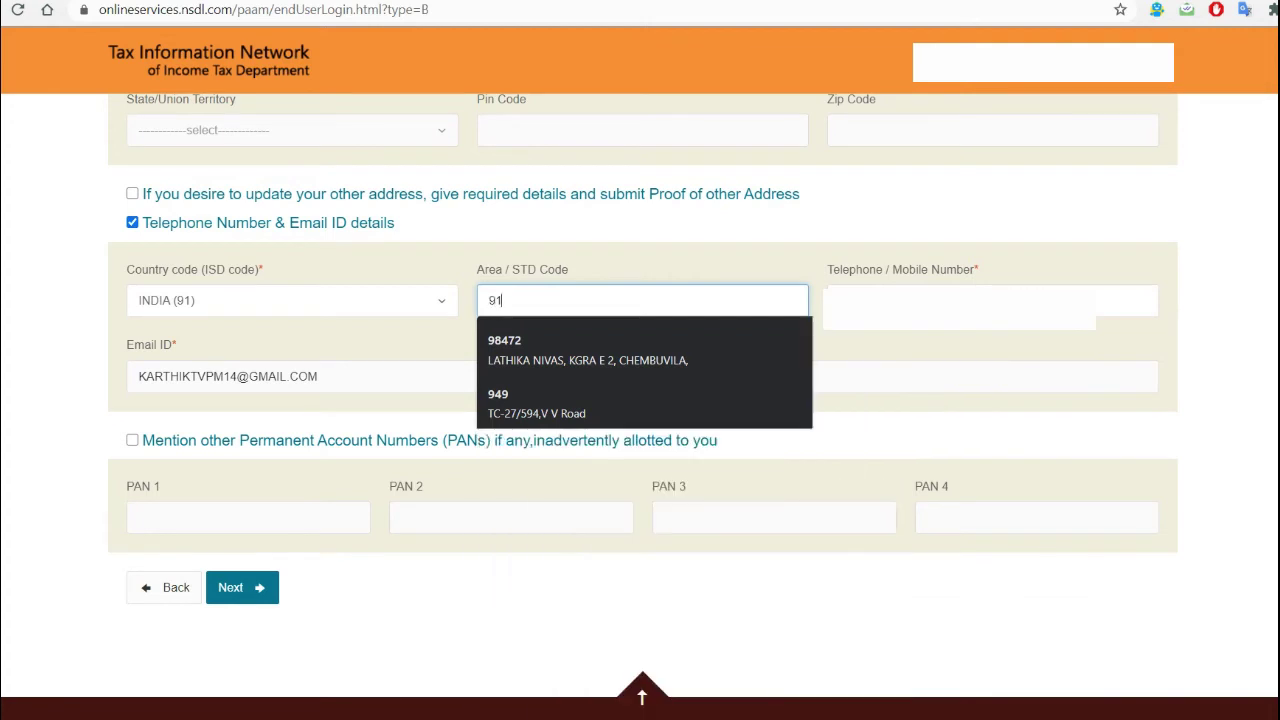
pyautogui.press('Escape')
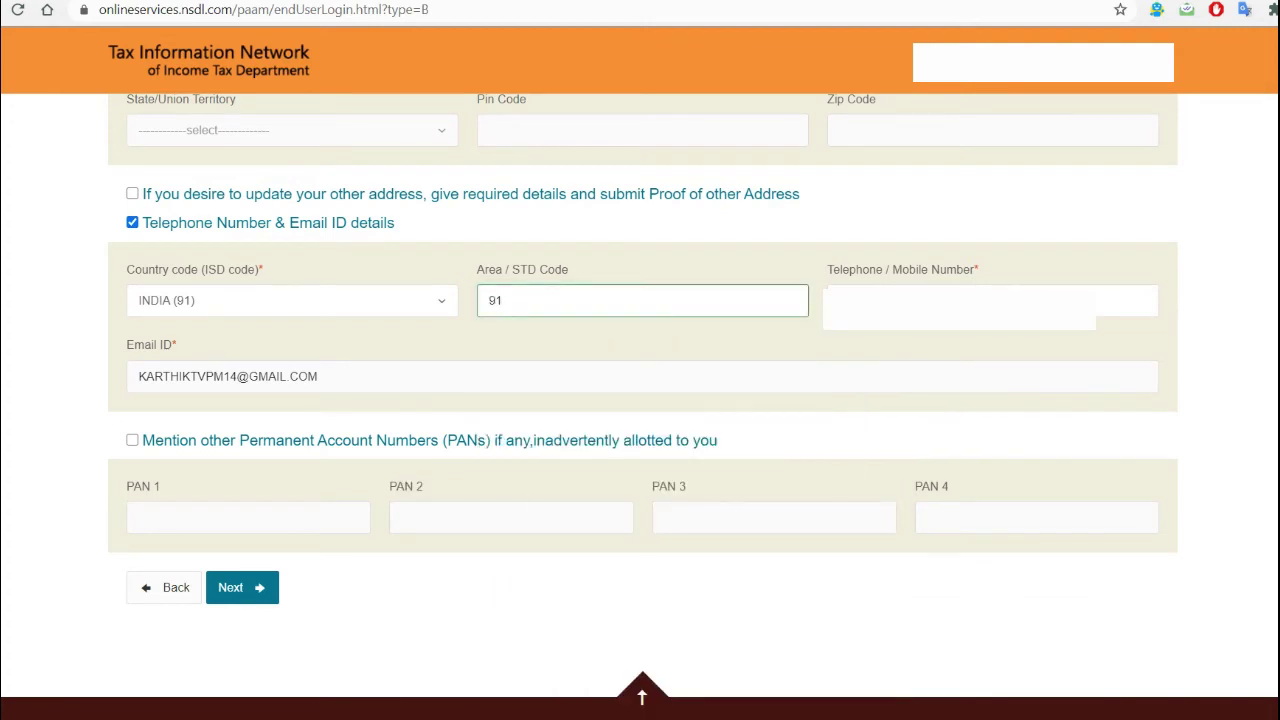
pyautogui.scroll(-1, 640, 400)
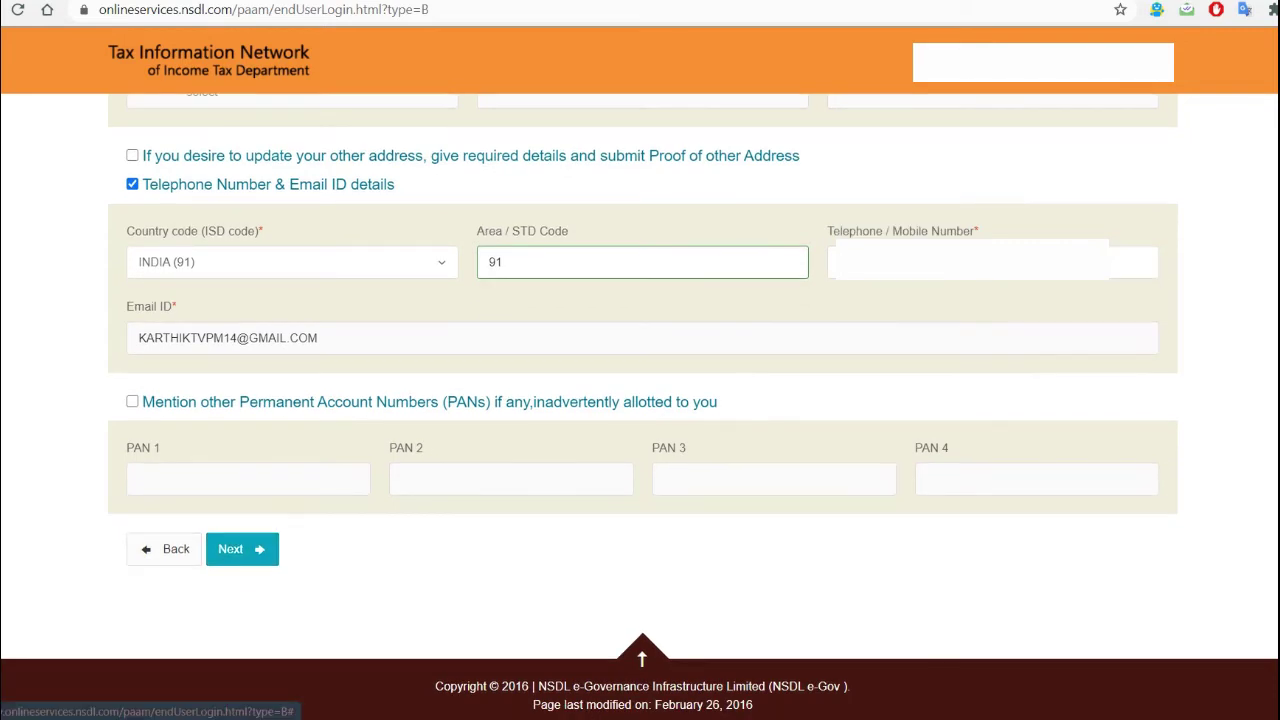
pyautogui.click(242, 549)
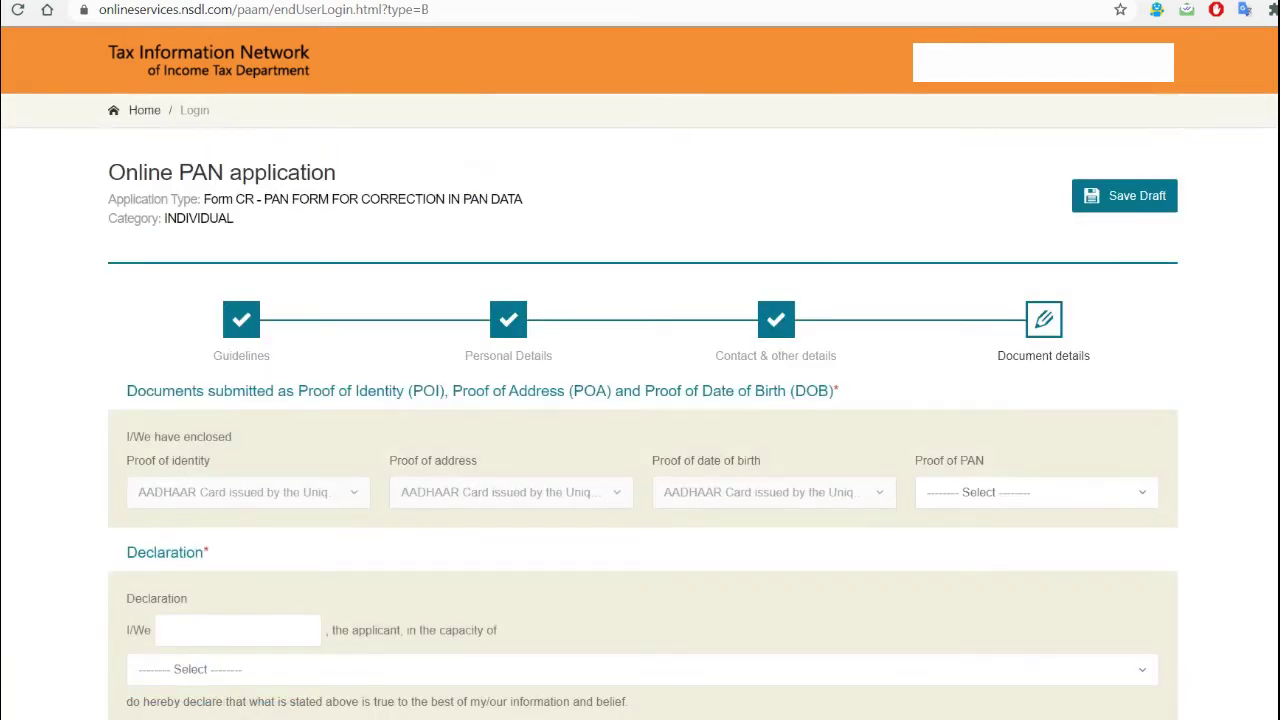
# - Set Proof of PAN to Copy of Pan Card
pyautogui.scroll(-1, 640, 406)
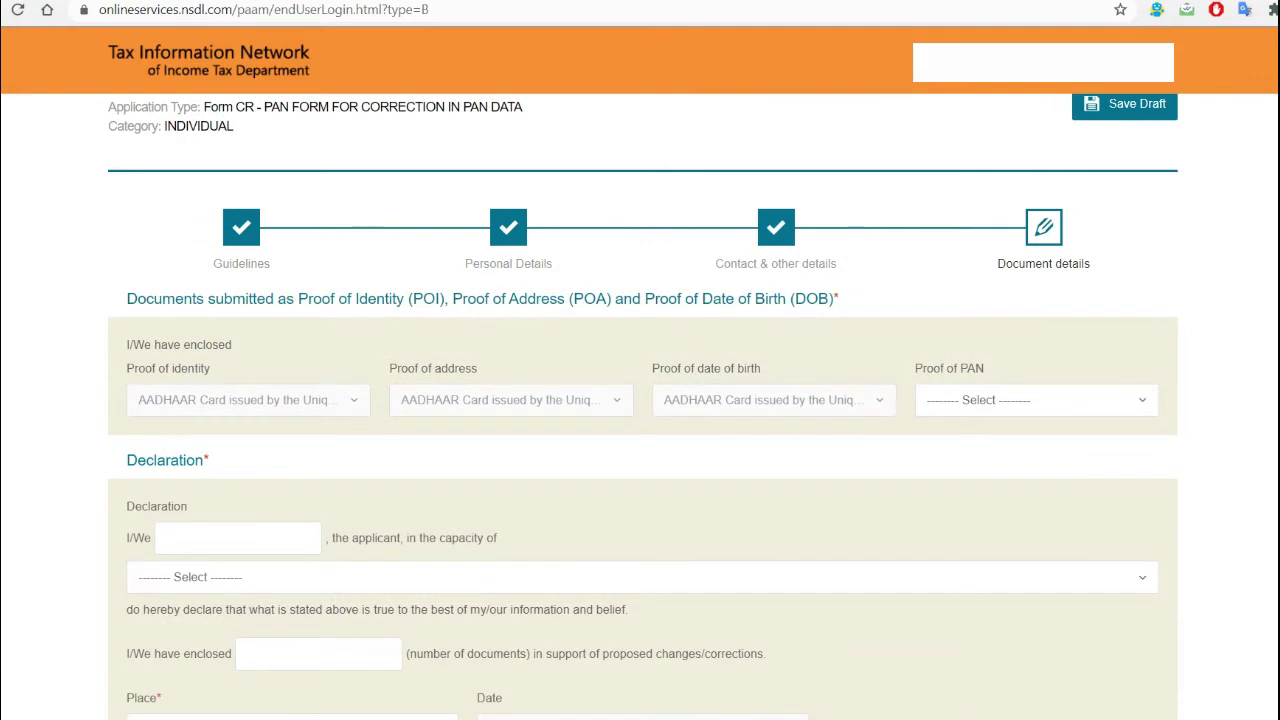
pyautogui.scroll(-1, 640, 406)
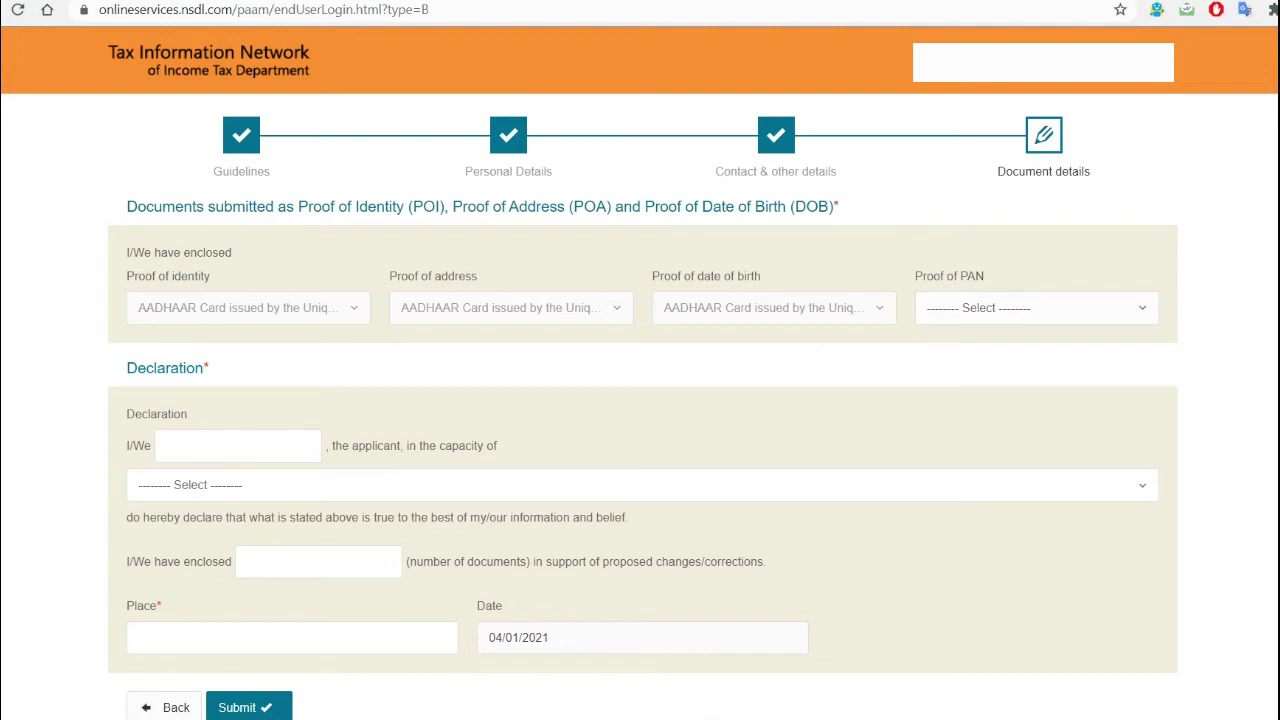
pyautogui.click(1036, 307)
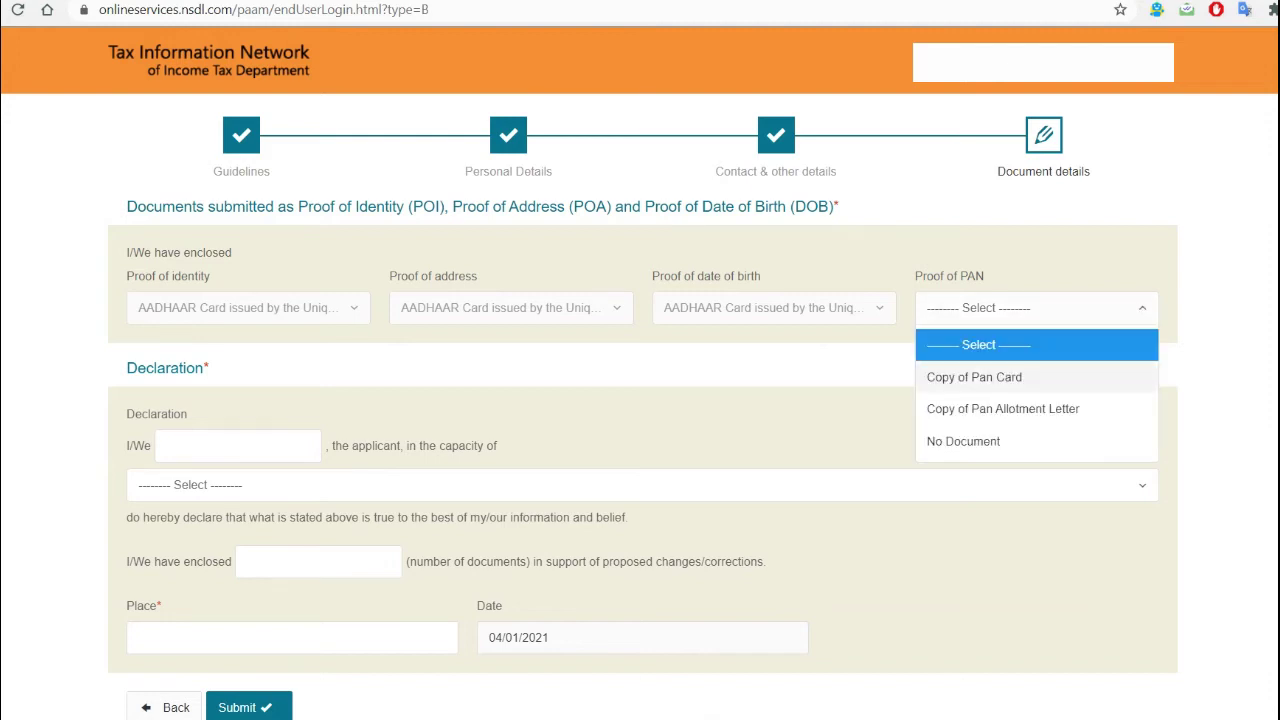
pyautogui.click(970, 375)
# - Fill the declaration name in Himself/Herself capacity, add the document count, and submit
pyautogui.scroll(-3, 640, 400)
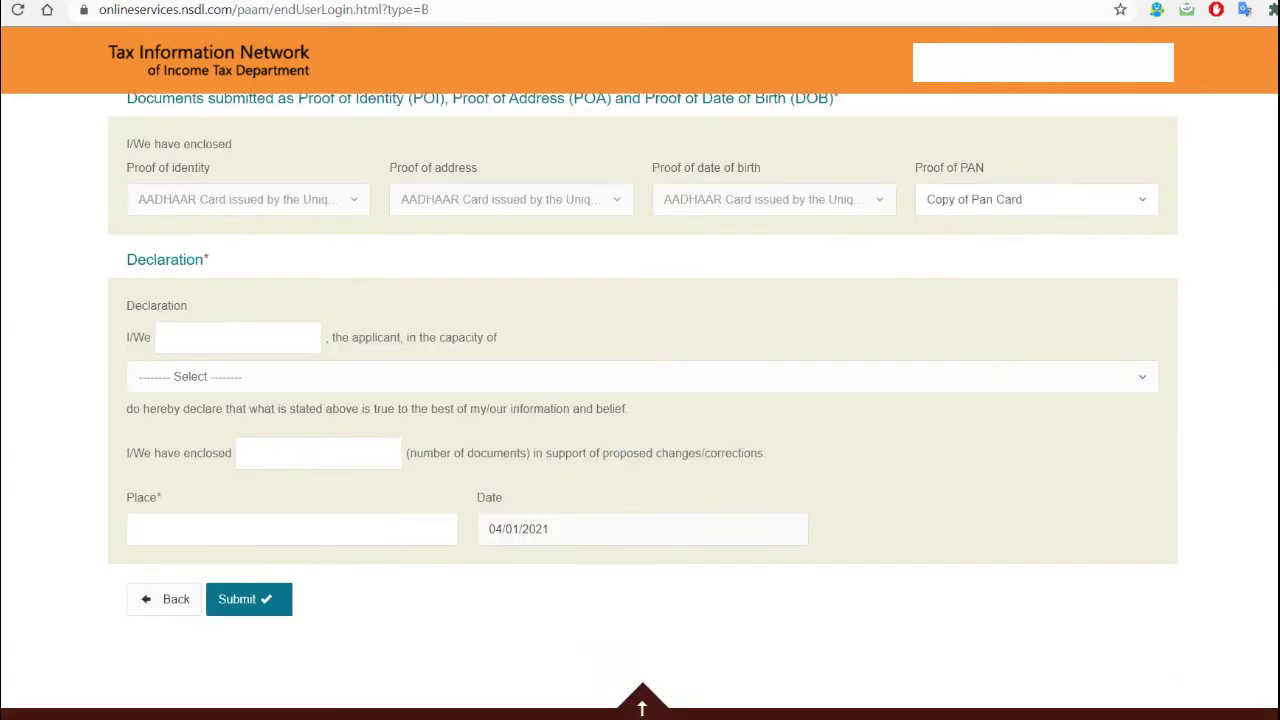
pyautogui.click(238, 288)
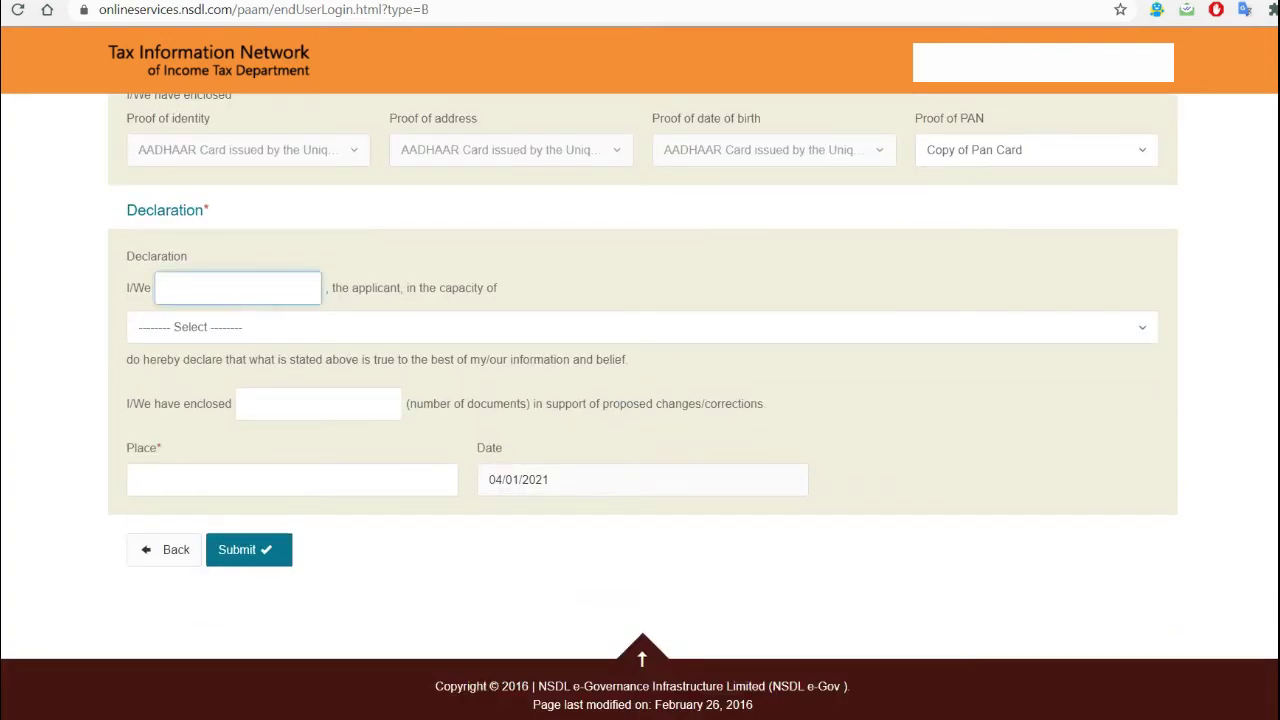
pyautogui.click(640, 327)
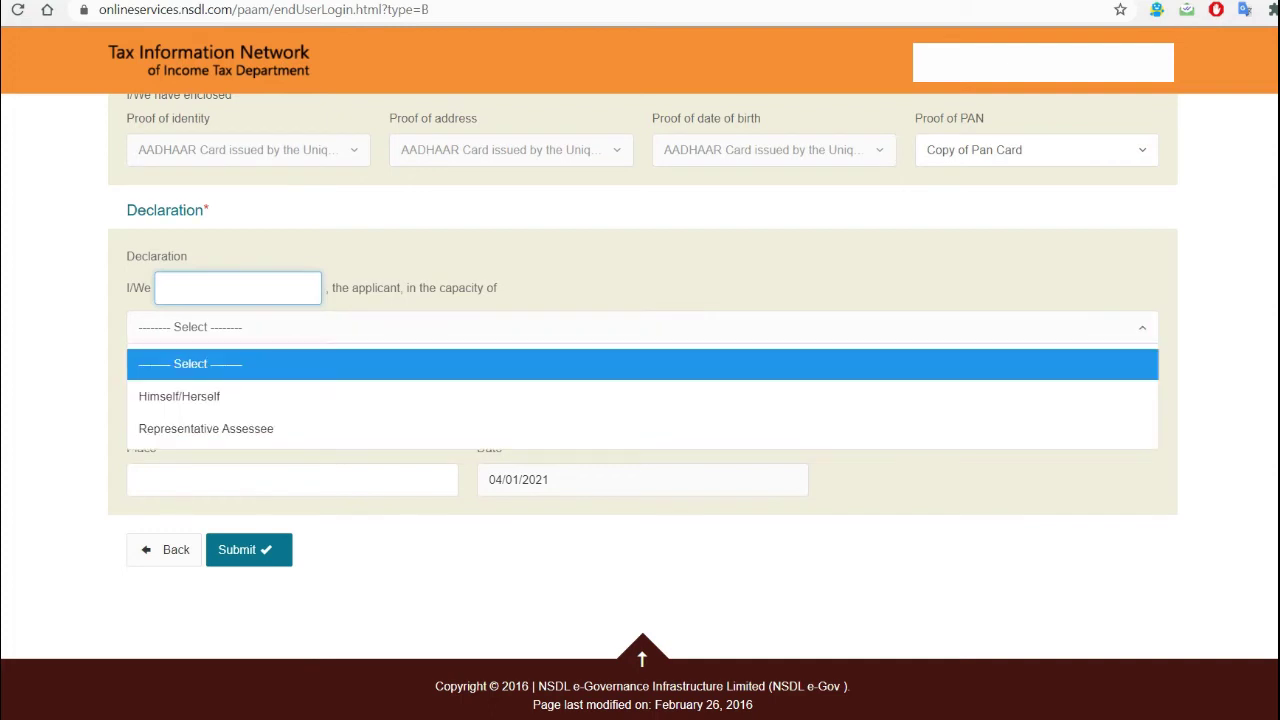
pyautogui.click(180, 394)
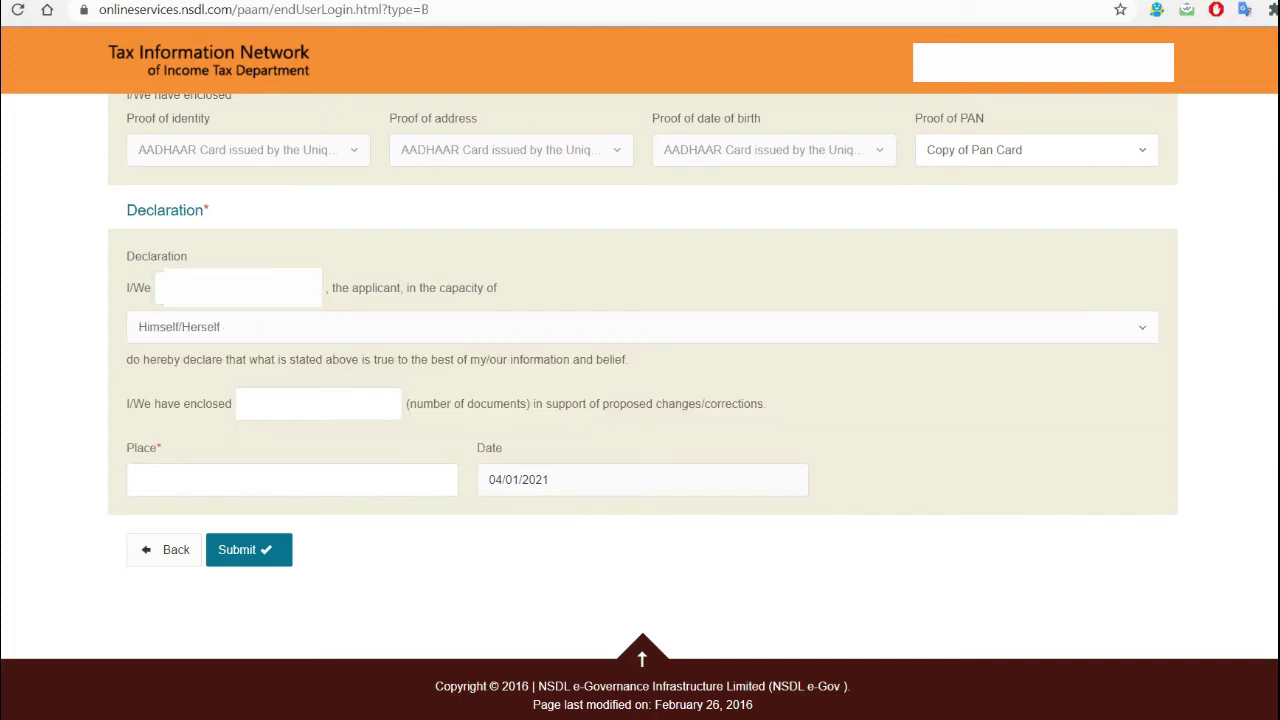
pyautogui.click(318, 403)
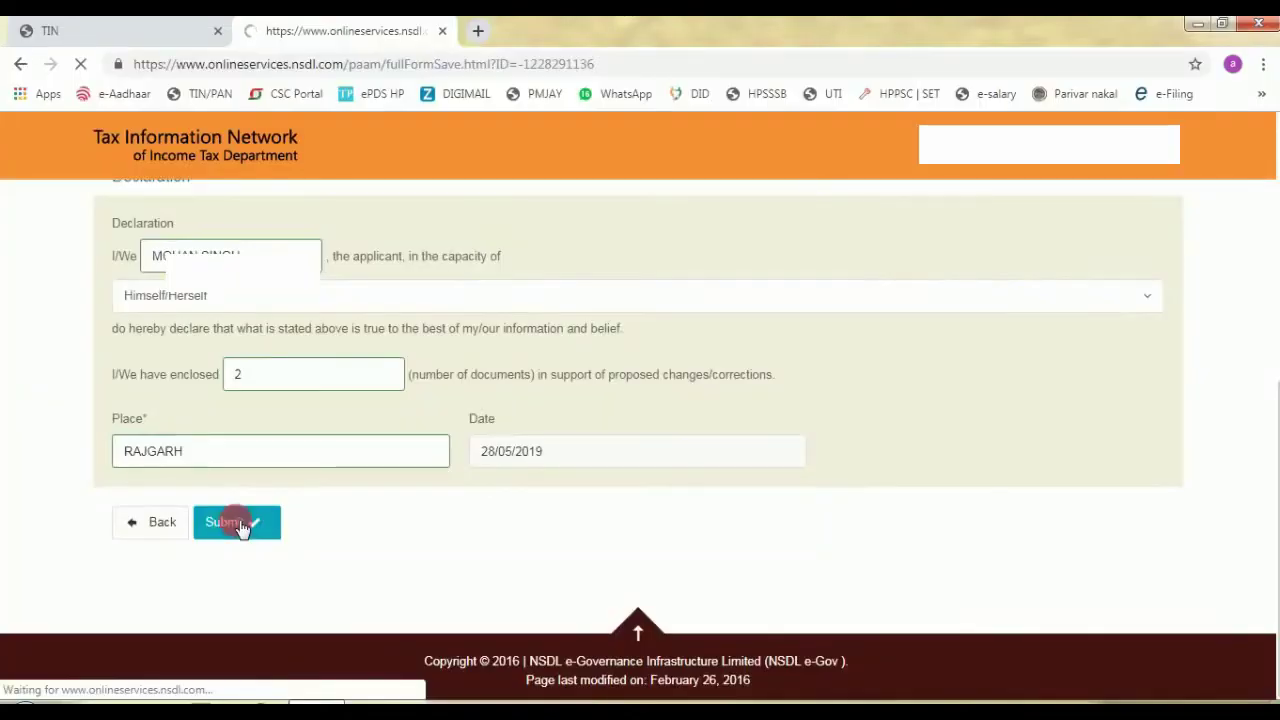
pyautogui.click(240, 522)
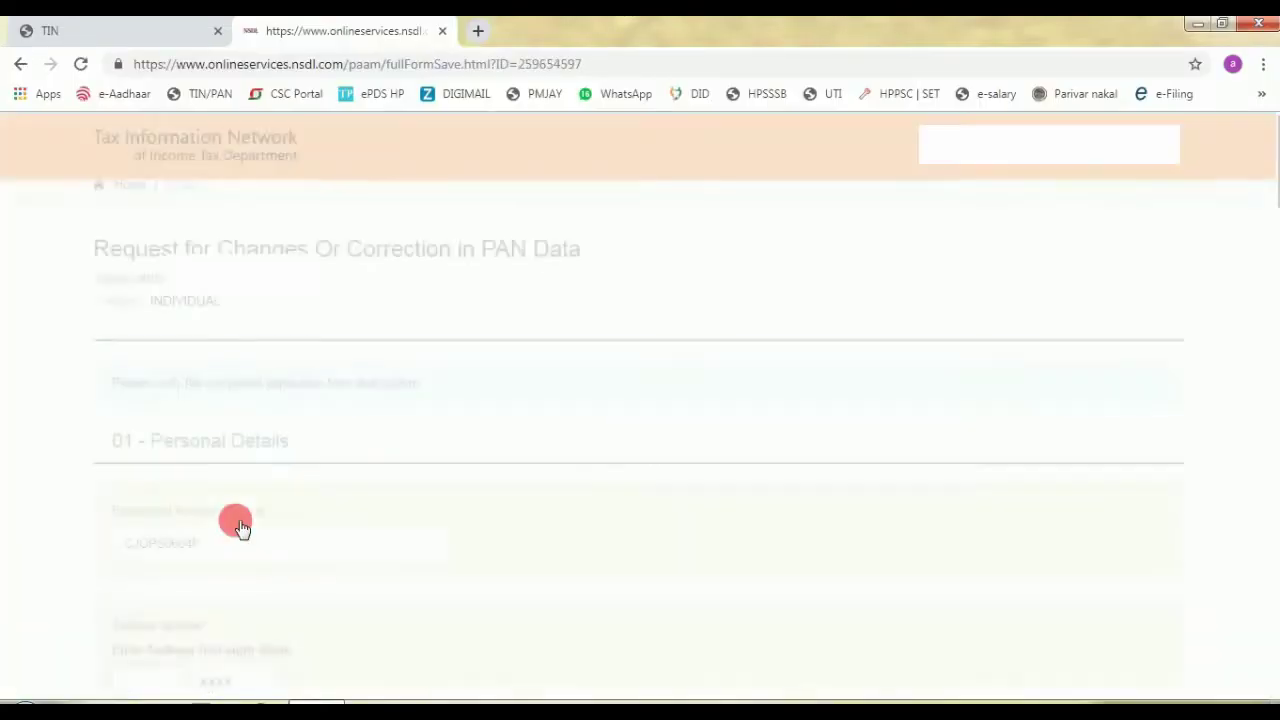
# - Enter the remaining number field and submit the correction form to reach the Form CR payment page
pyautogui.scroll(-3, 500, 314)
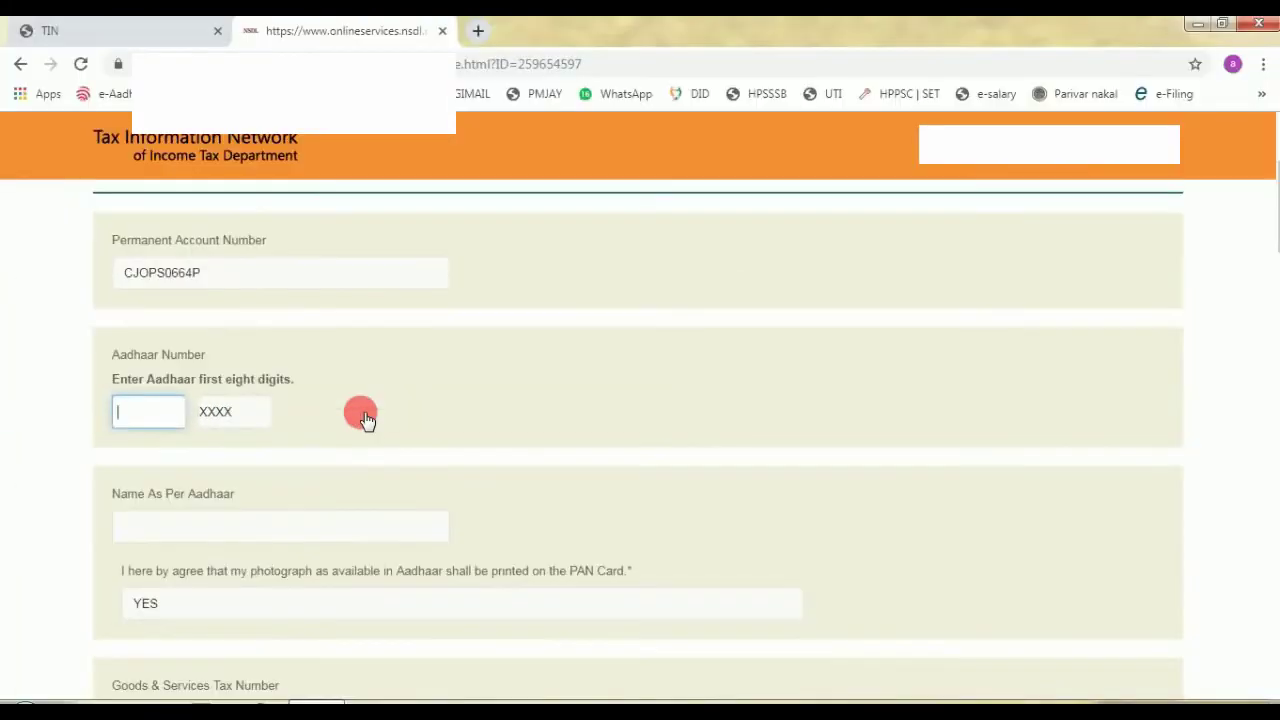
pyautogui.scroll(-4, 648, 396)
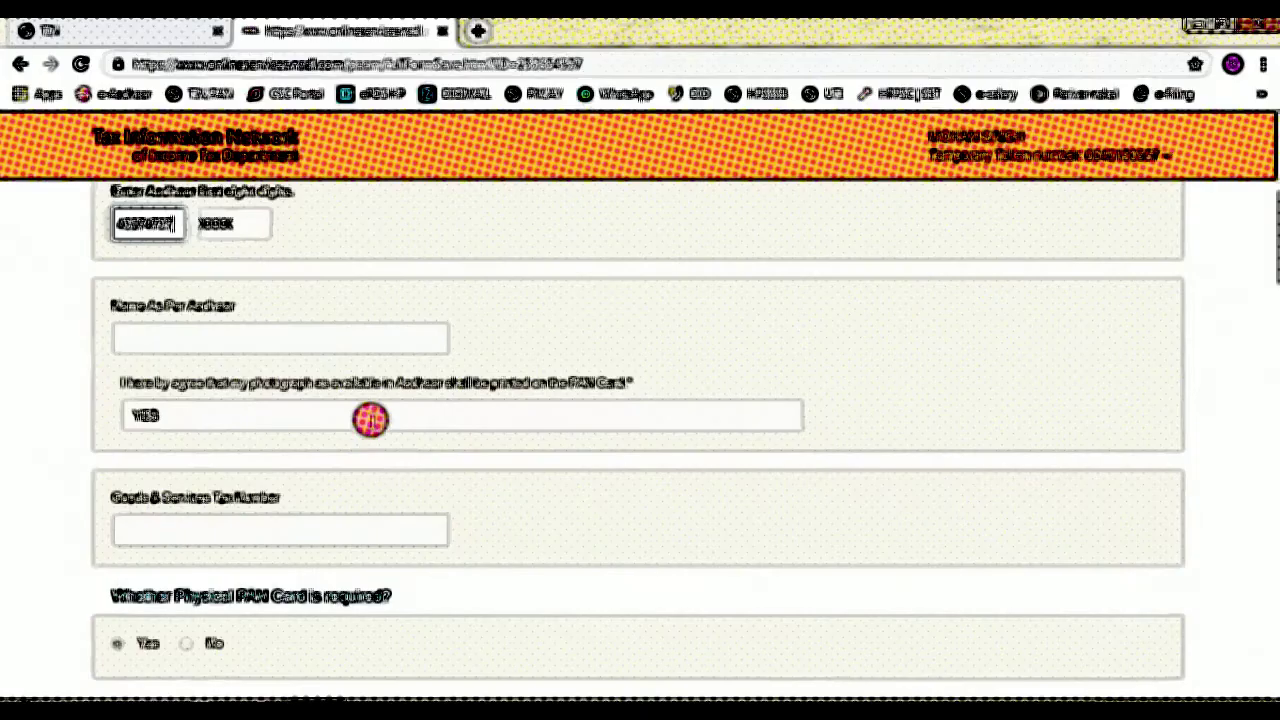
pyautogui.scroll(-6, 210, 361)
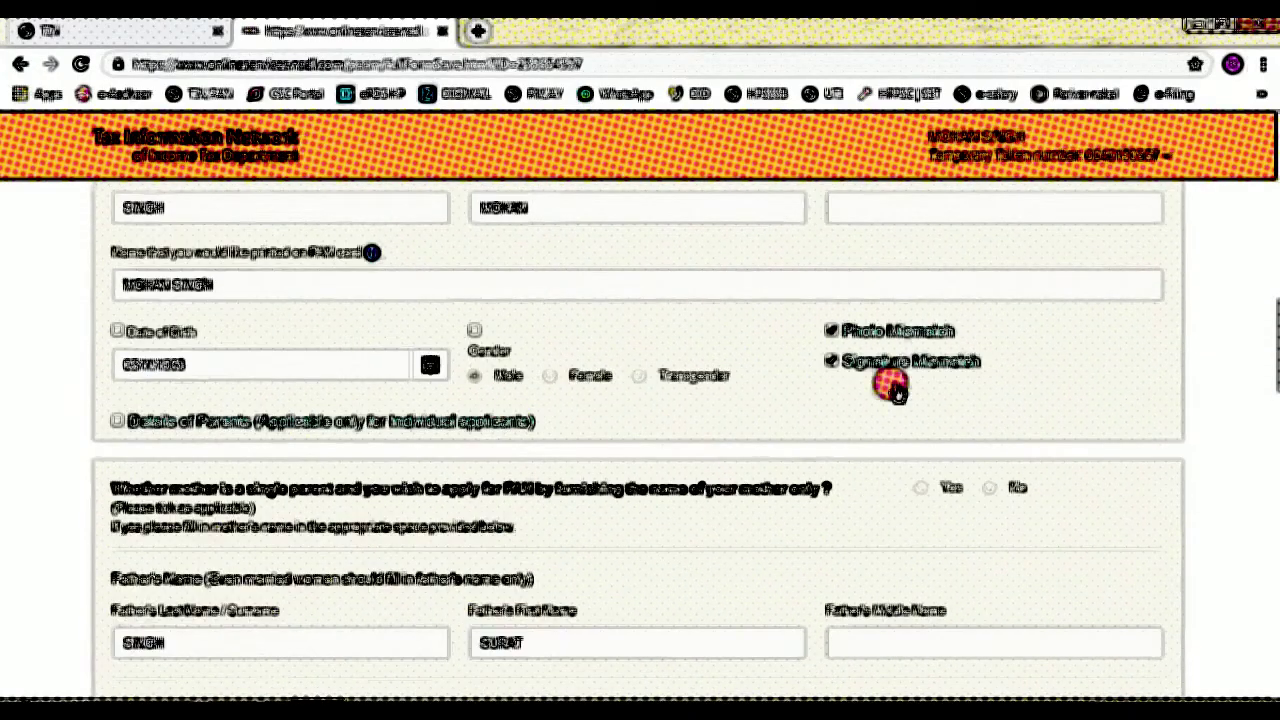
pyautogui.scroll(-8, 192, 452)
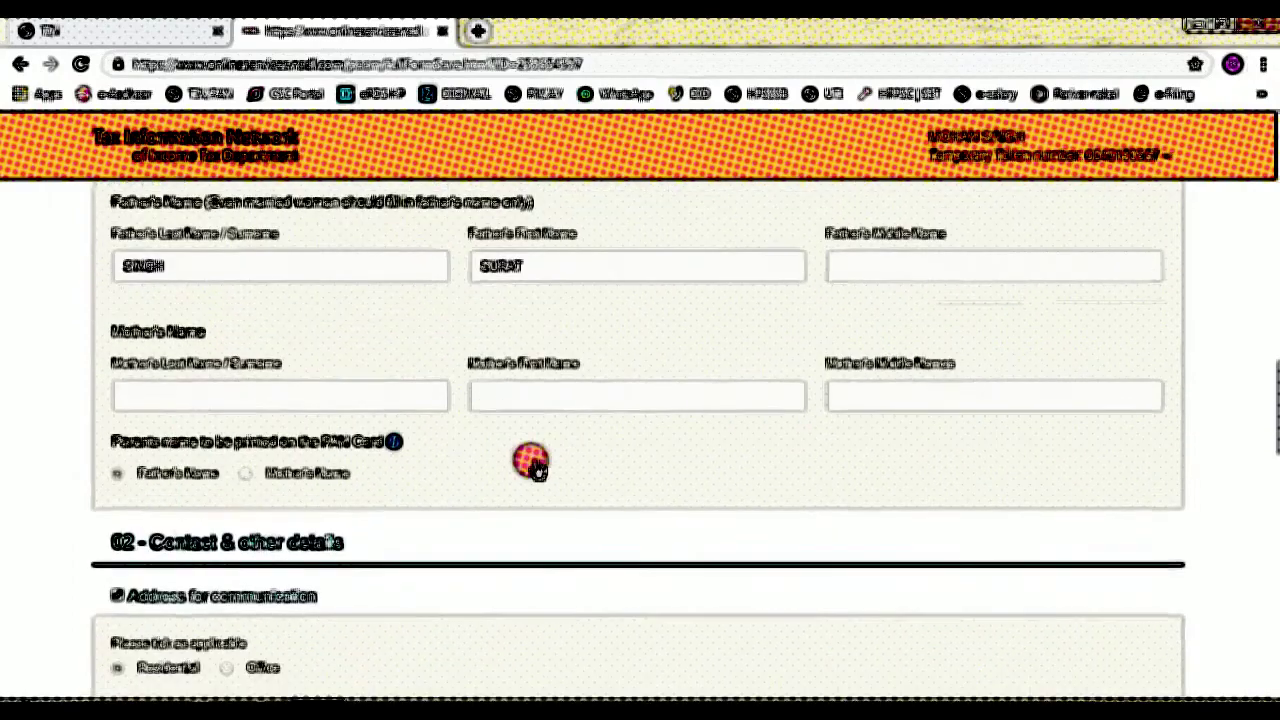
pyautogui.scroll(-12, 268, 478)
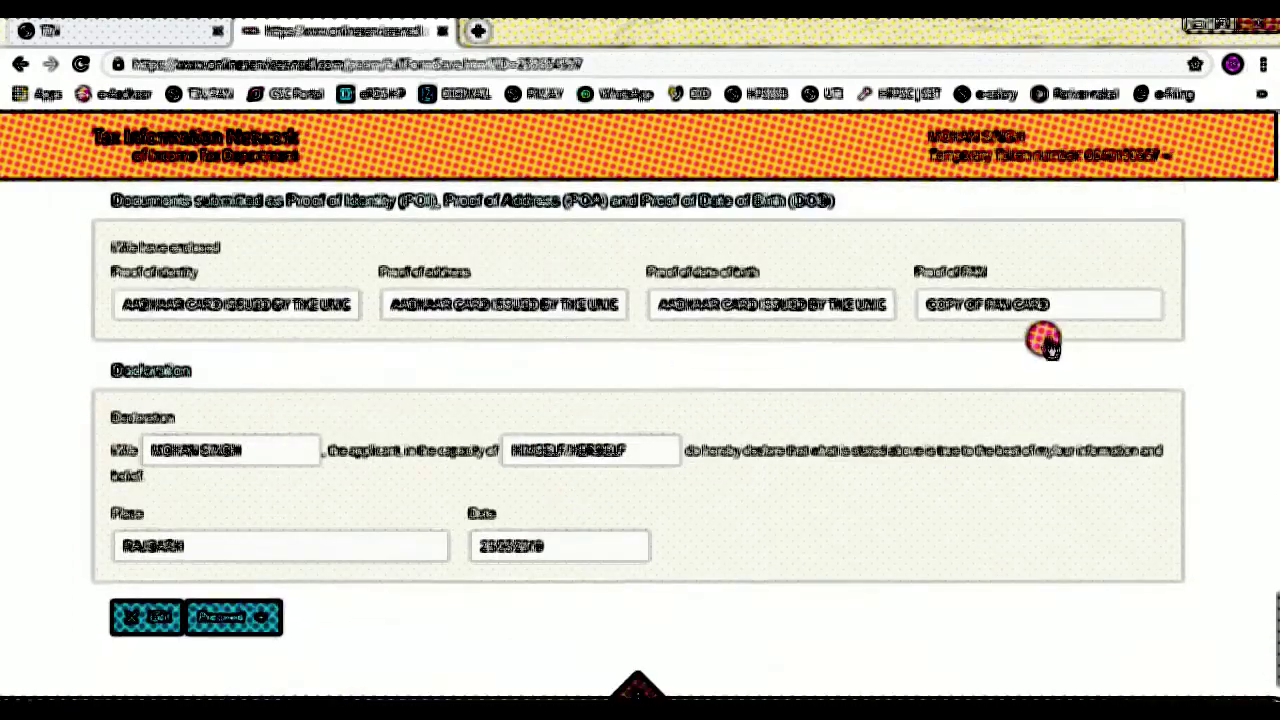
pyautogui.scroll(-1, 177, 477)
pyautogui.click(228, 552)
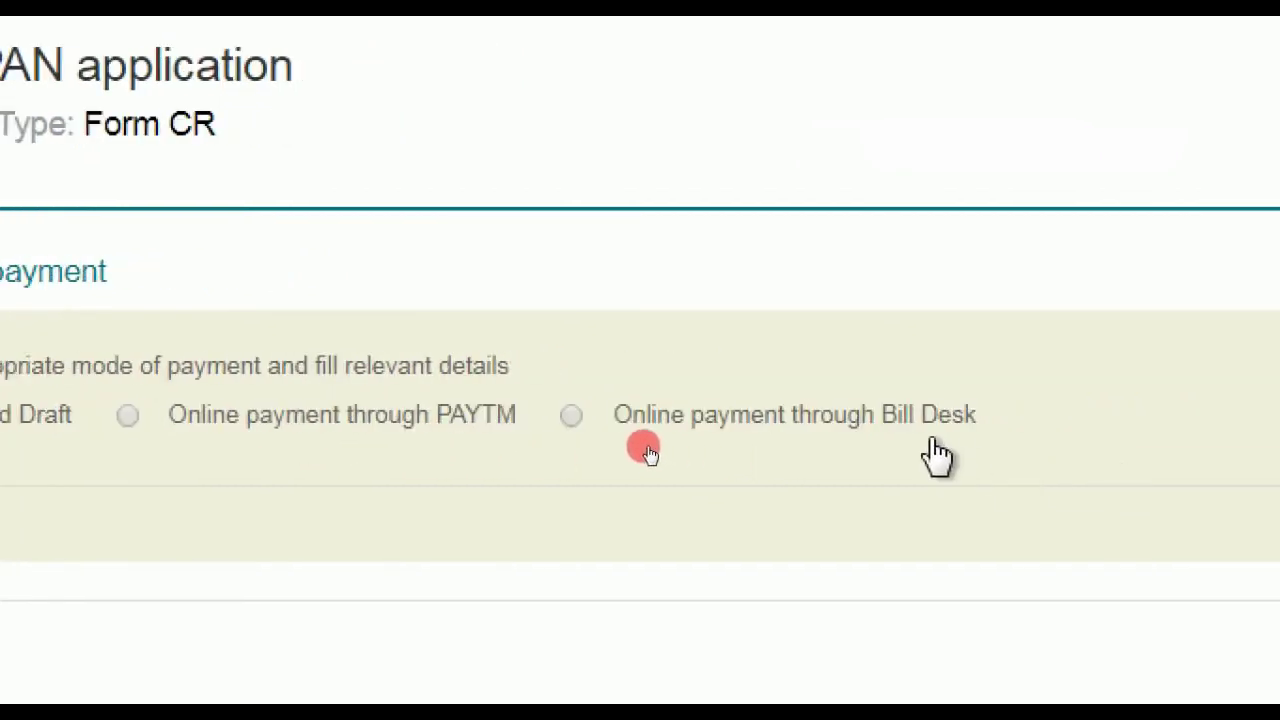
# - Choose Online payment through Bill Desk, accept the terms of service, and proceed to payment
pyautogui.click(571, 417)
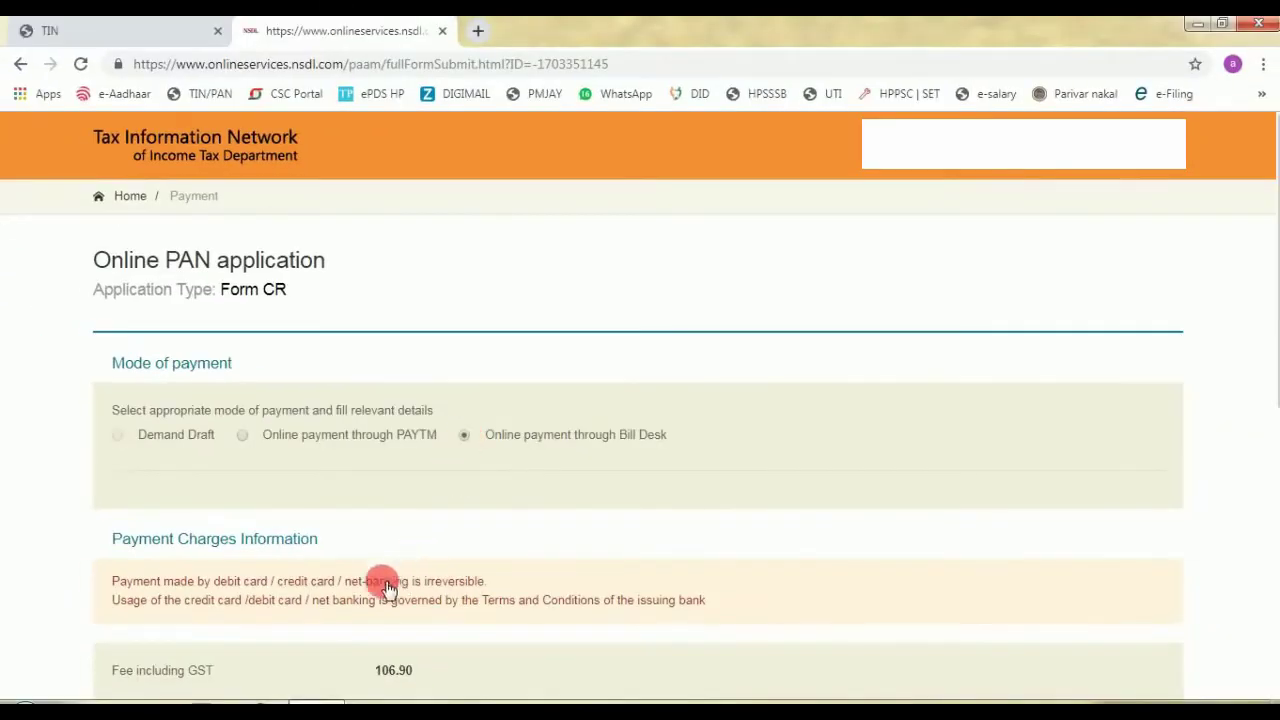
pyautogui.scroll(-3, 401, 709)
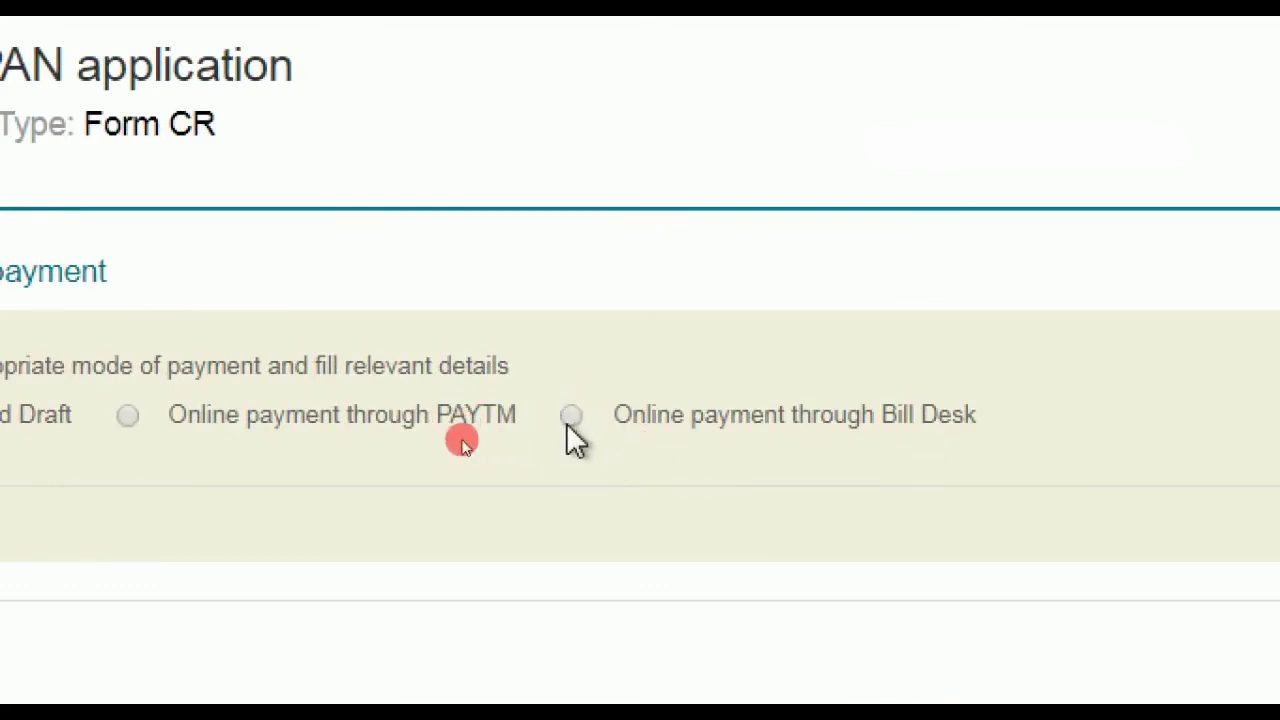
pyautogui.click(572, 416)
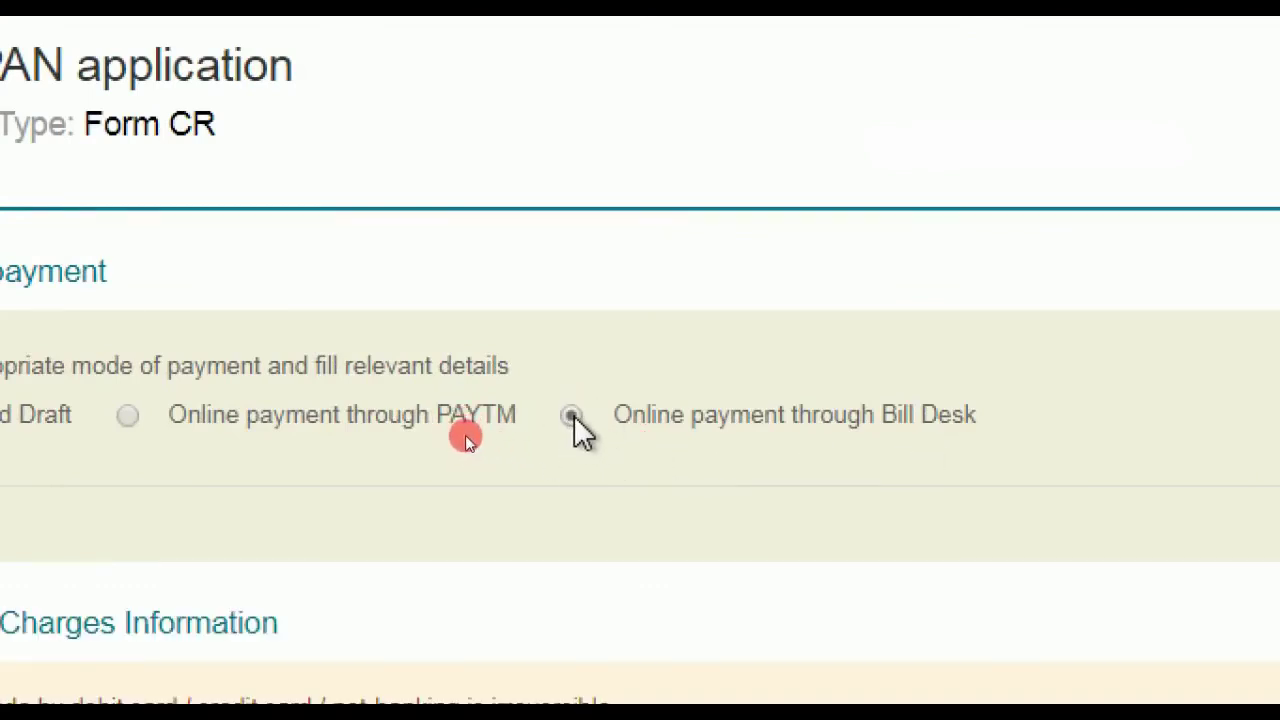
pyautogui.scroll(-3, 388, 588)
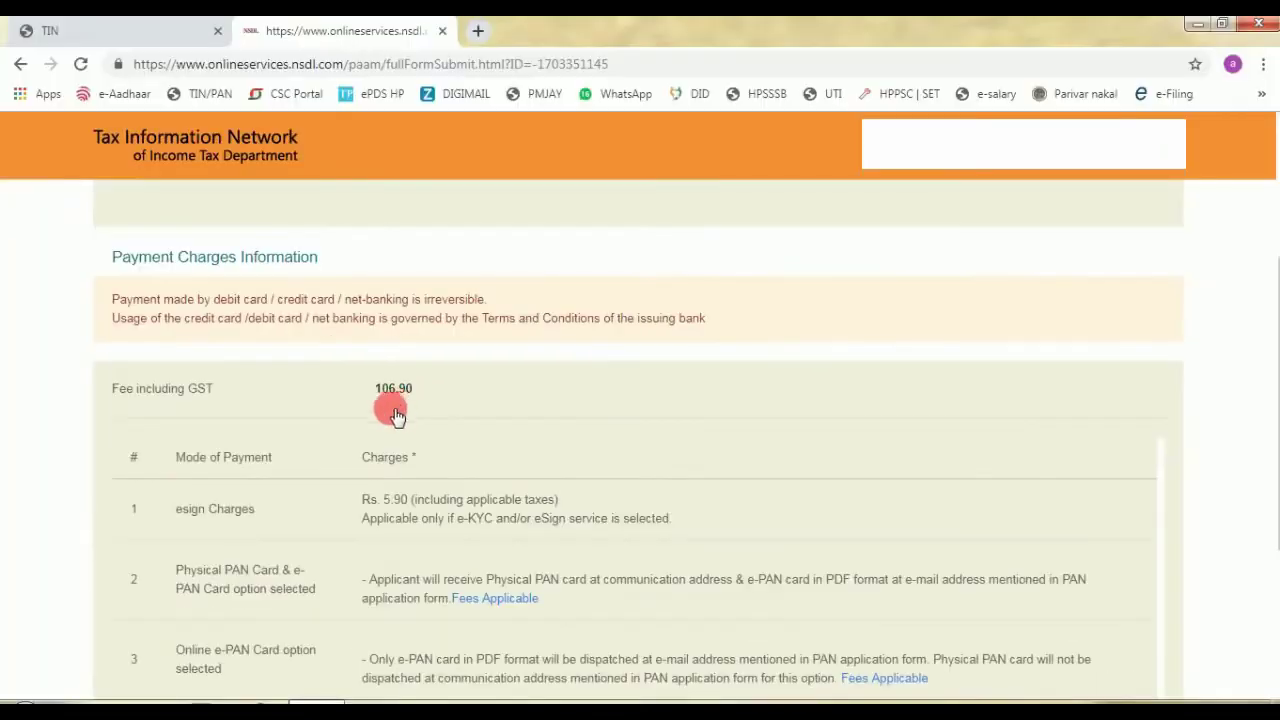
pyautogui.scroll(-3, 288, 458)
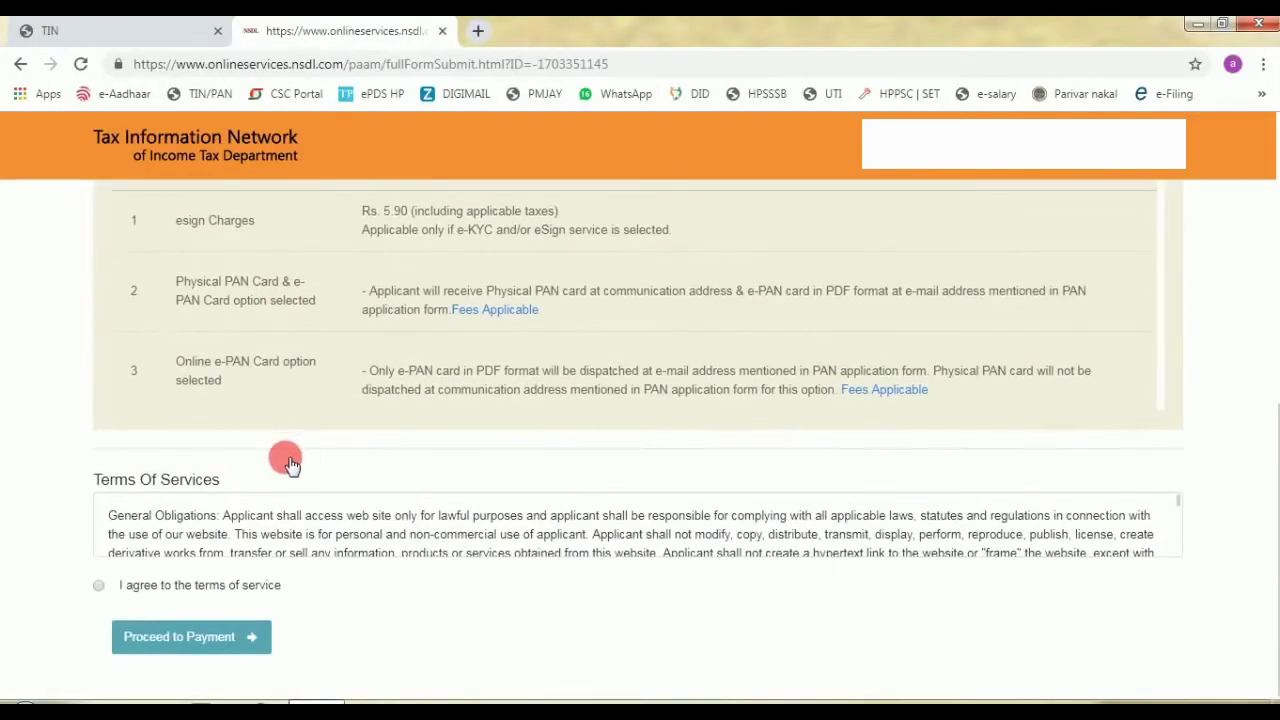
pyautogui.click(95, 587)
pyautogui.click(174, 642)
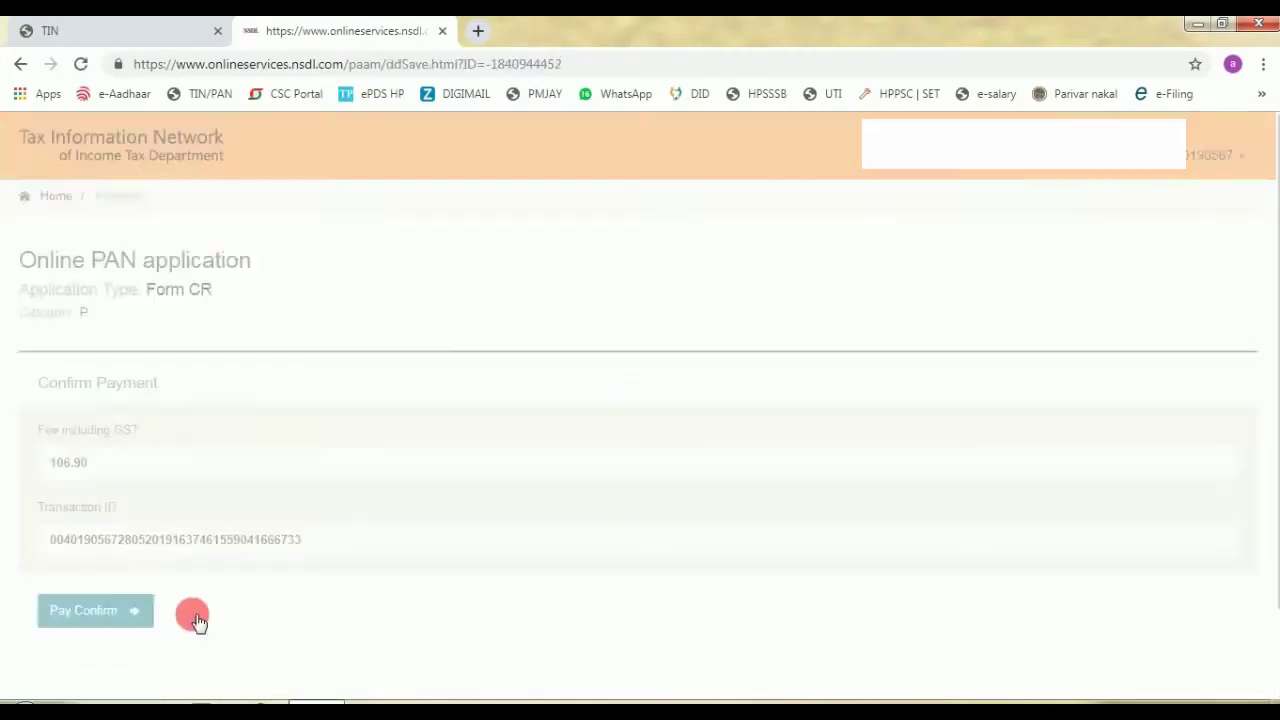
# - Confirm the 106.90 fee payment on the Confirm Payment page
pyautogui.scroll(-1, 197, 621)
pyautogui.click(88, 527)
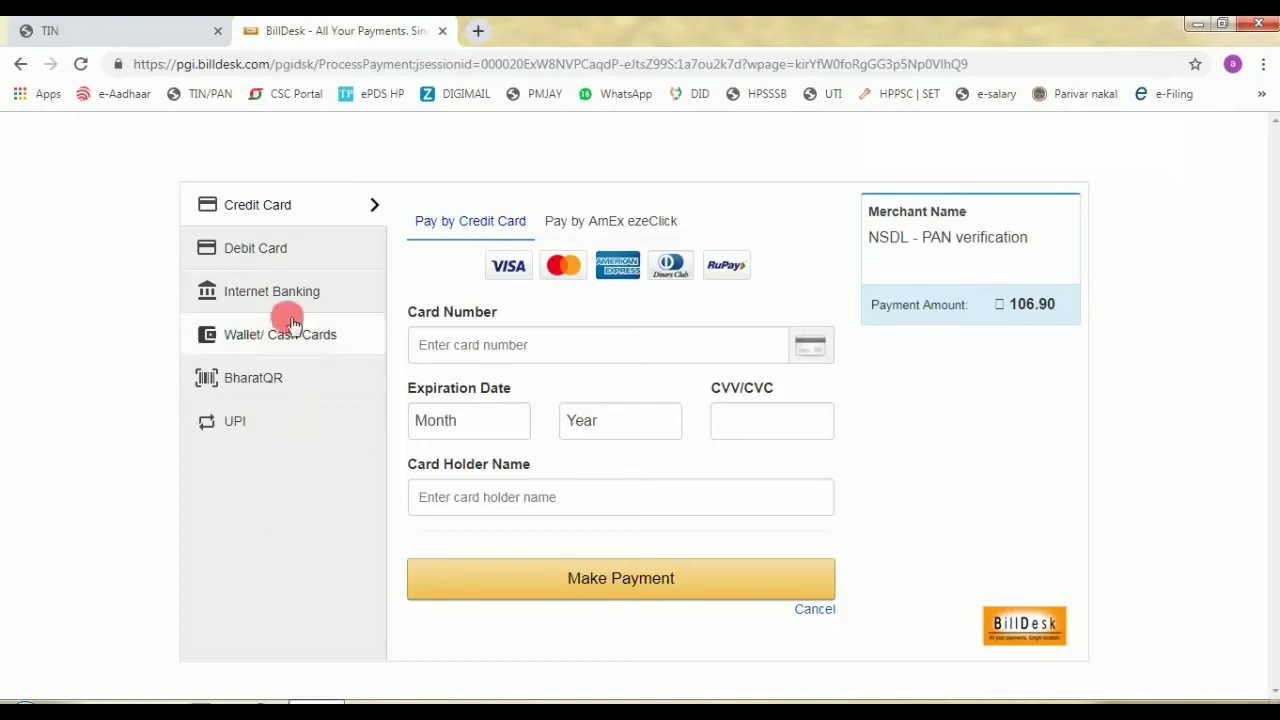
# - Choose Debit Card as the BillDesk payment method
pyautogui.click(253, 250)
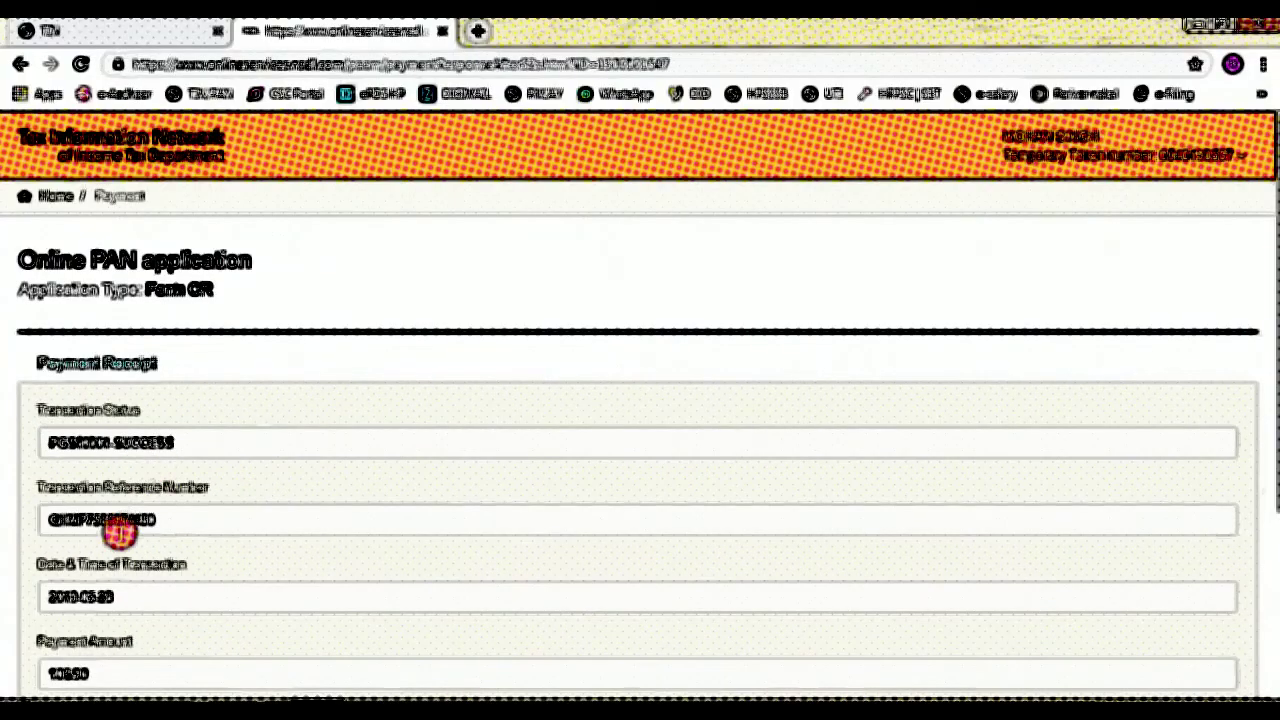
# - Continue past the payment receipt, tick the Aadhaar e-Sign consent, and authenticate
pyautogui.scroll(-3, 118, 532)
pyautogui.click(58, 554)
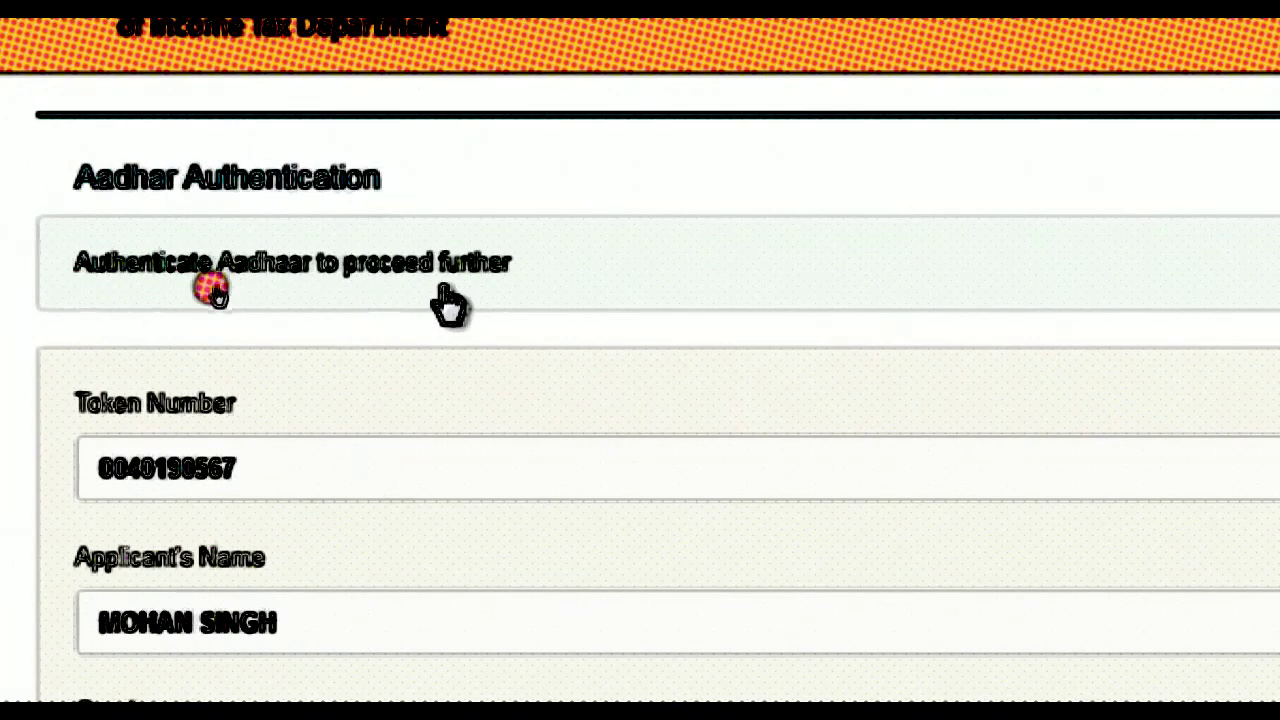
pyautogui.scroll(-8, 114, 414)
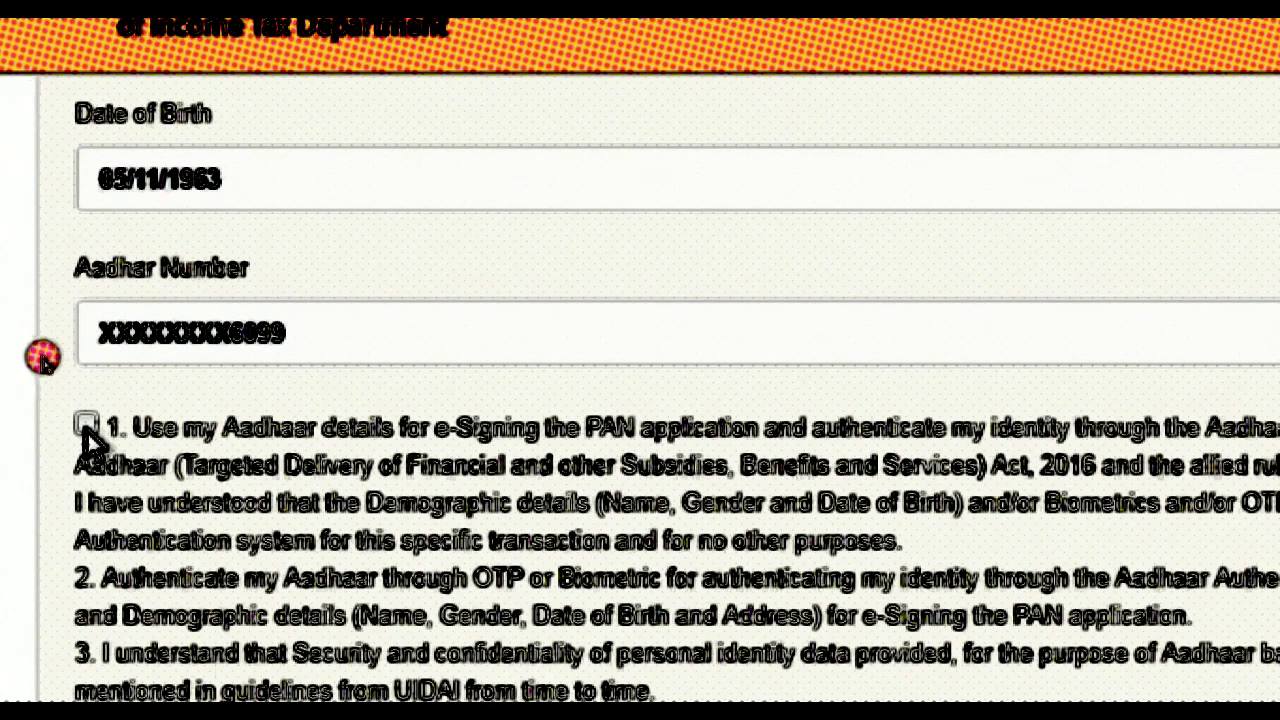
pyautogui.click(87, 426)
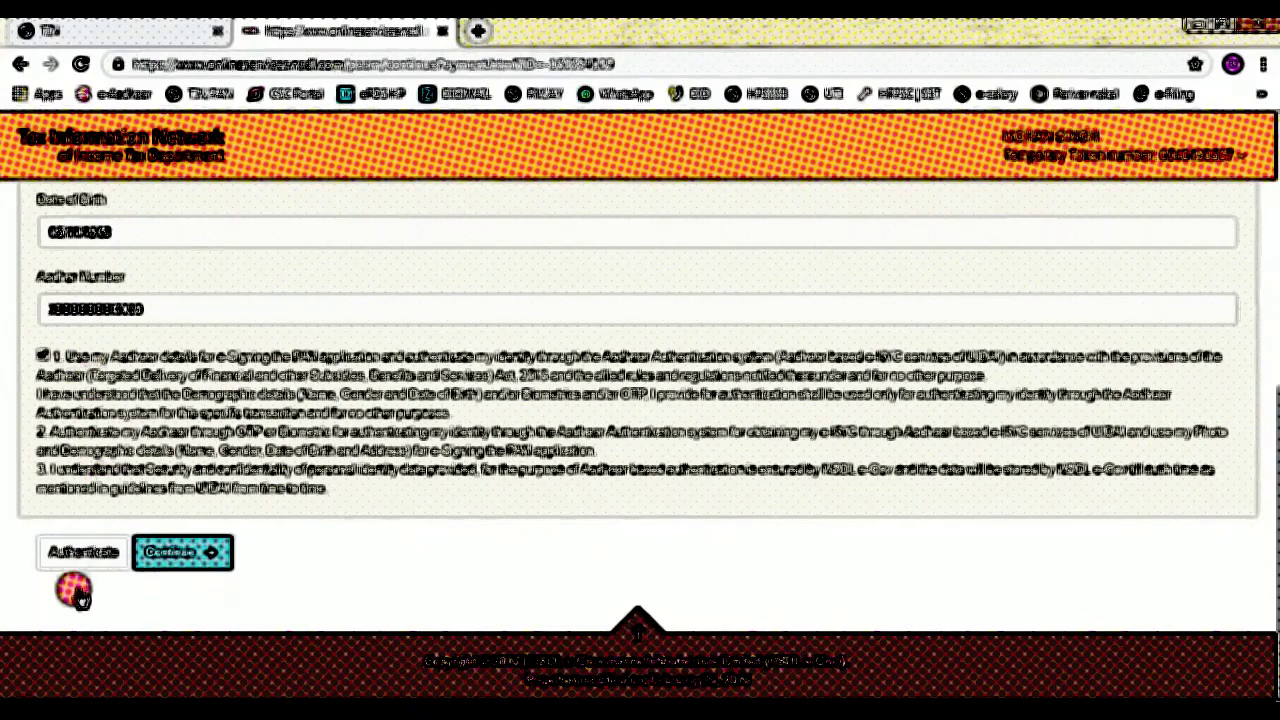
pyautogui.click(82, 553)
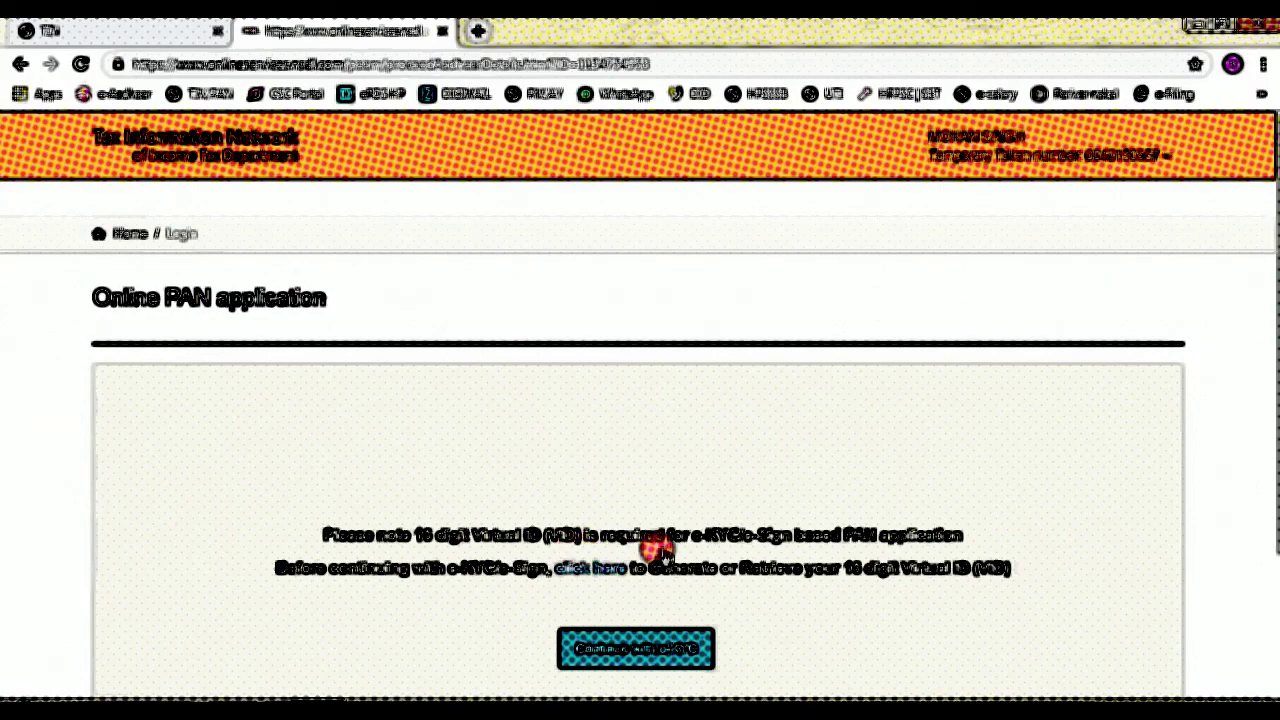
# - Continue with e-KYC and submit the Aadhaar OTP for verification
pyautogui.click(655, 650)
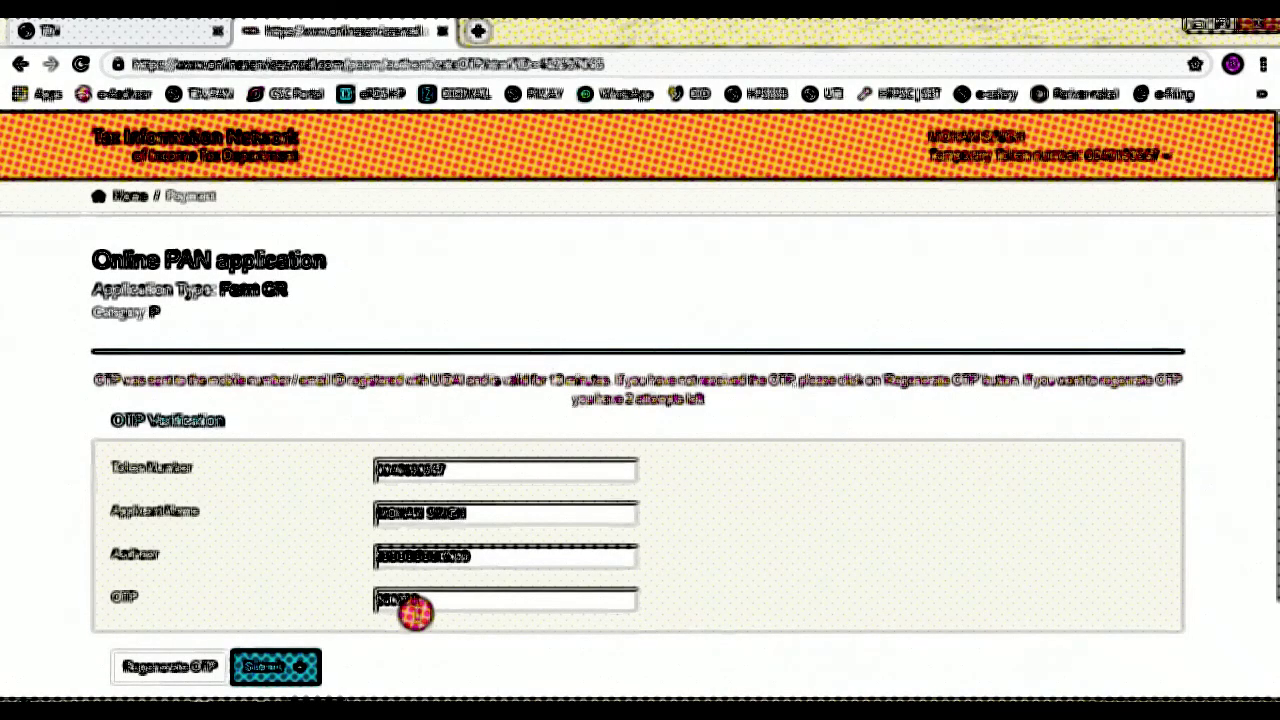
pyautogui.click(264, 666)
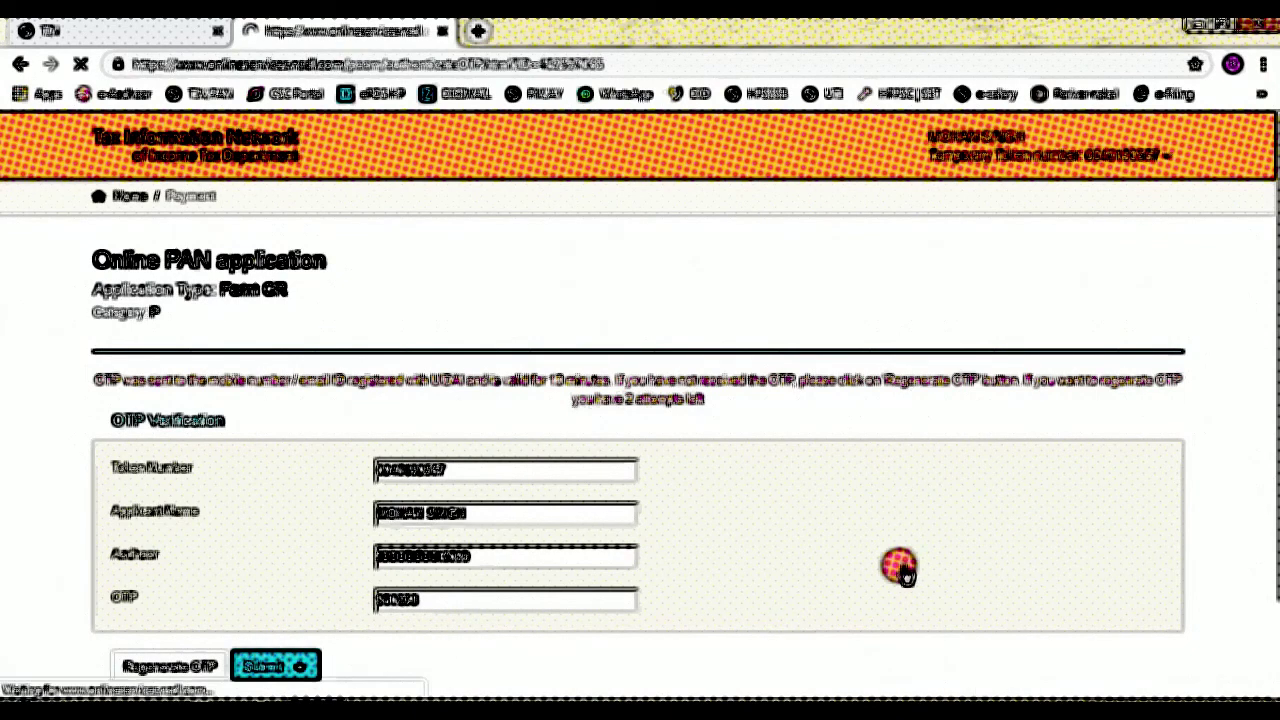
pyautogui.scroll(-1, 857, 497)
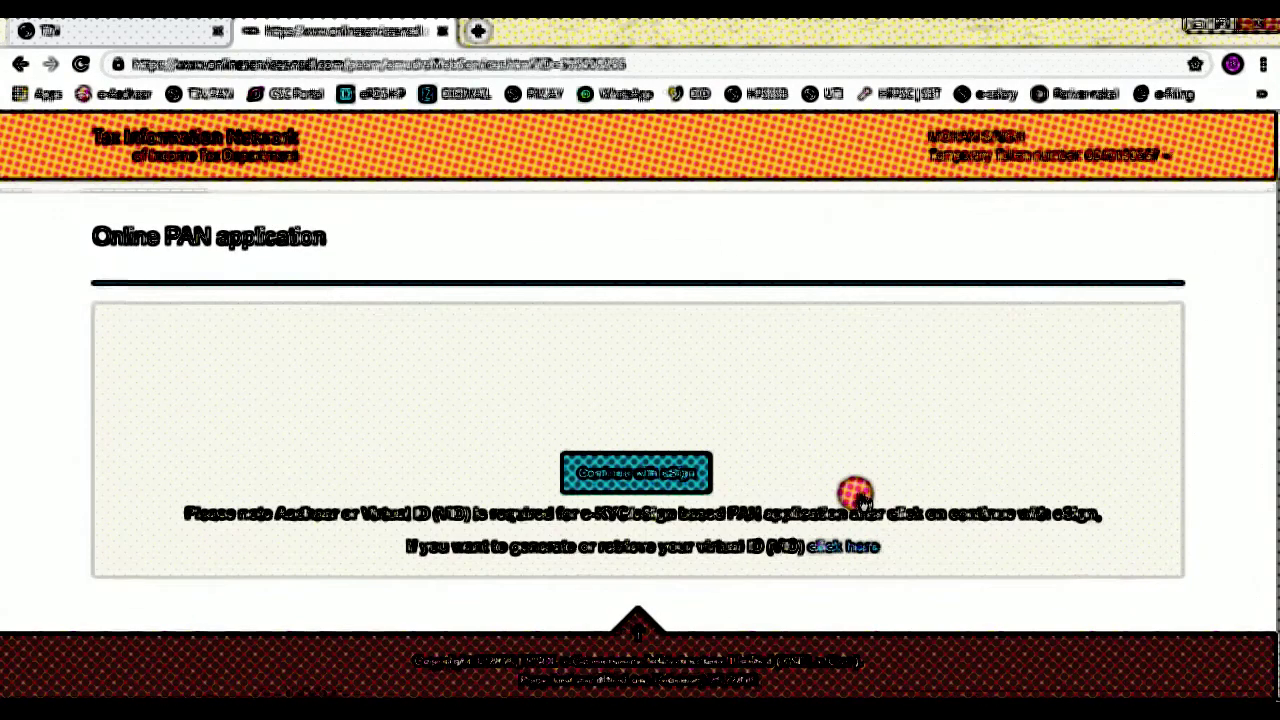
# - Continue to eSign, enter the Aadhaar number, authorize NSDL e-Gov, and request an OTP
pyautogui.click(636, 476)
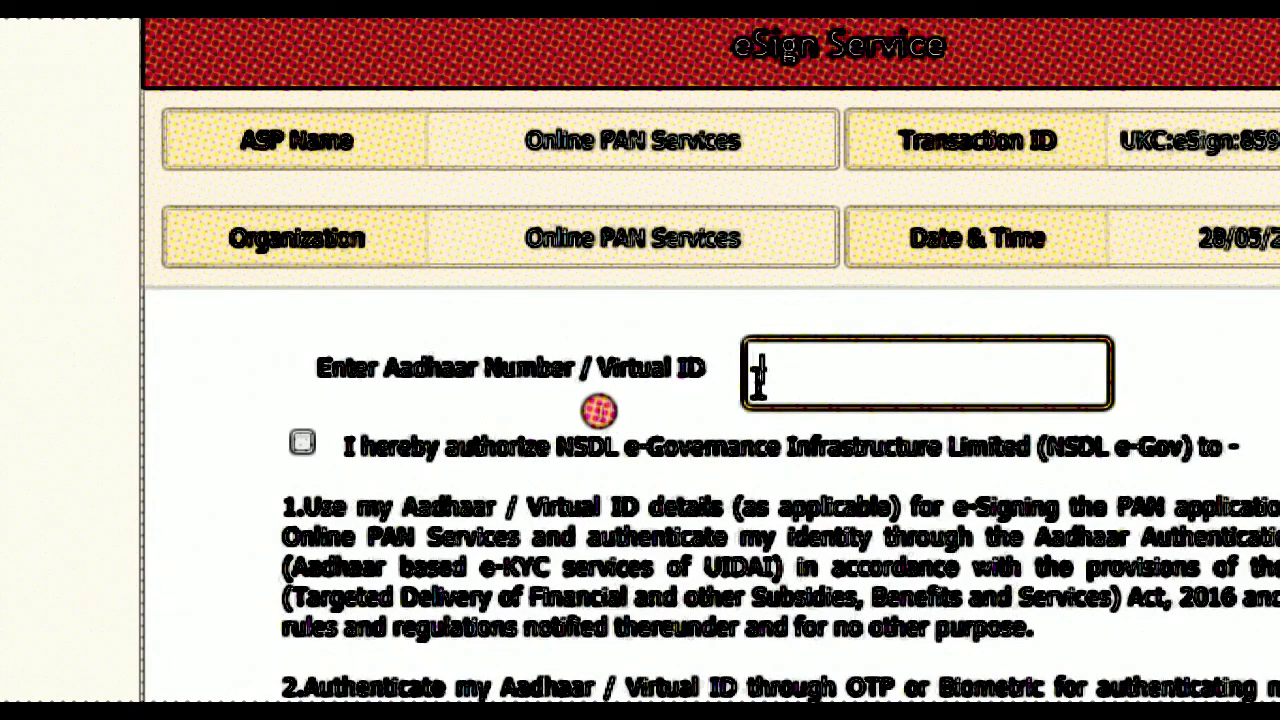
pyautogui.click(758, 382)
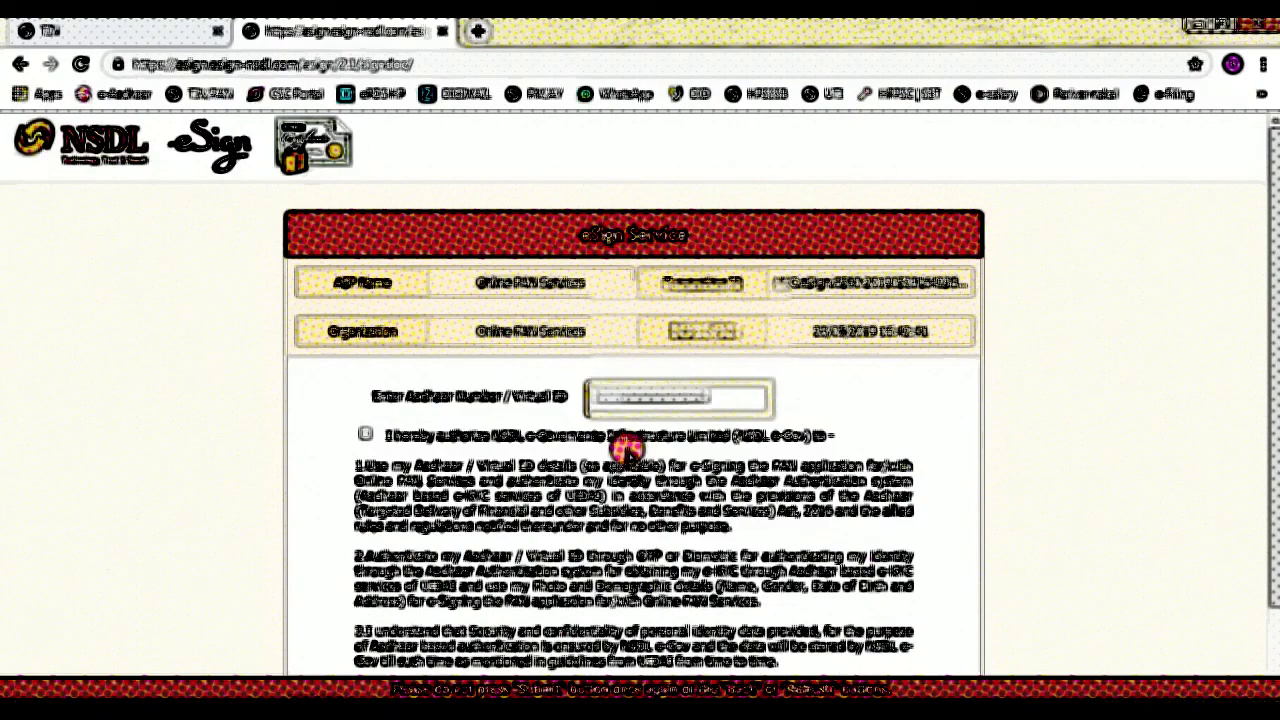
pyautogui.click(365, 434)
pyautogui.scroll(-2, 461, 532)
pyautogui.click(571, 613)
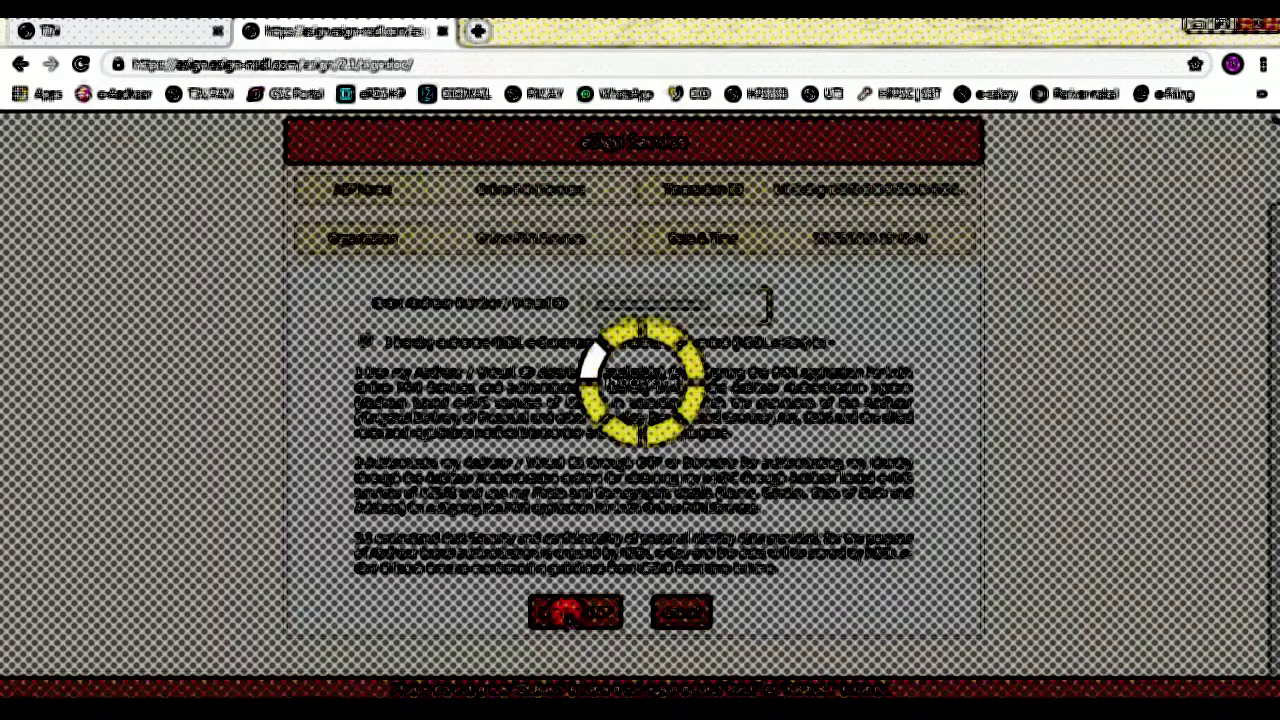
# - Submit the eSign OTP to open the password-protected Acknowledgement PDF
pyautogui.scroll(-3, 590, 650)
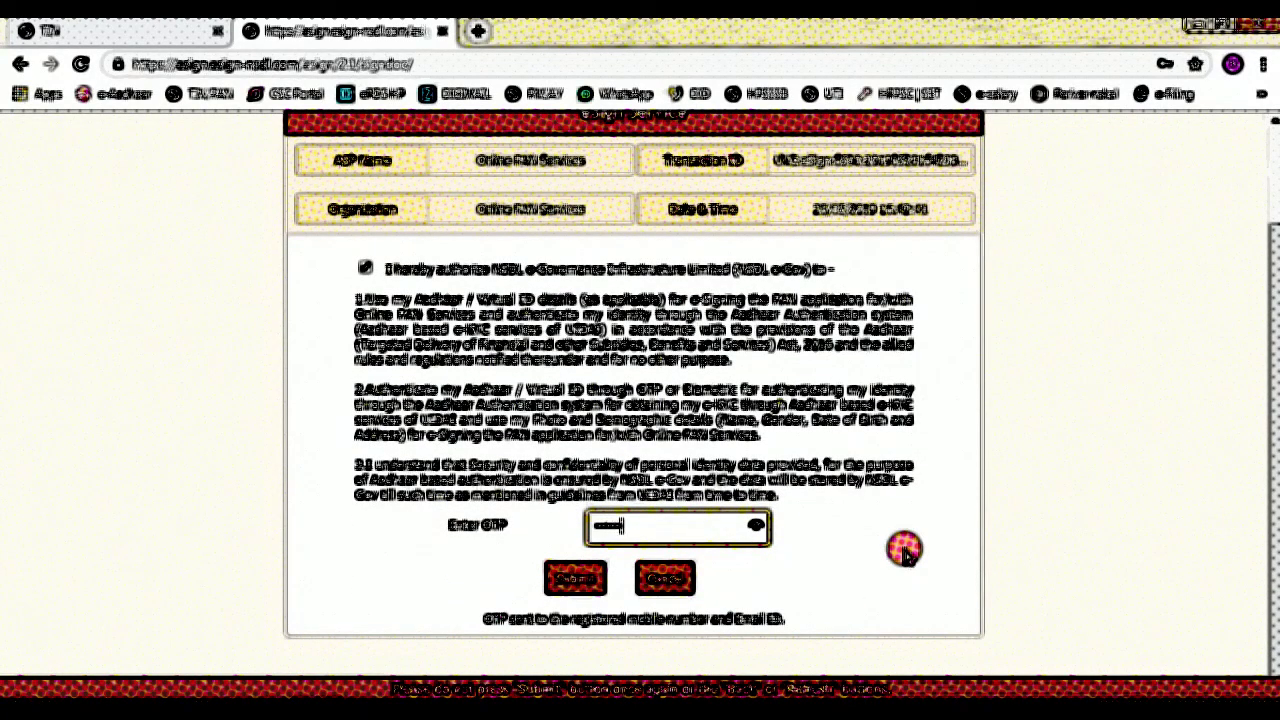
pyautogui.click(576, 588)
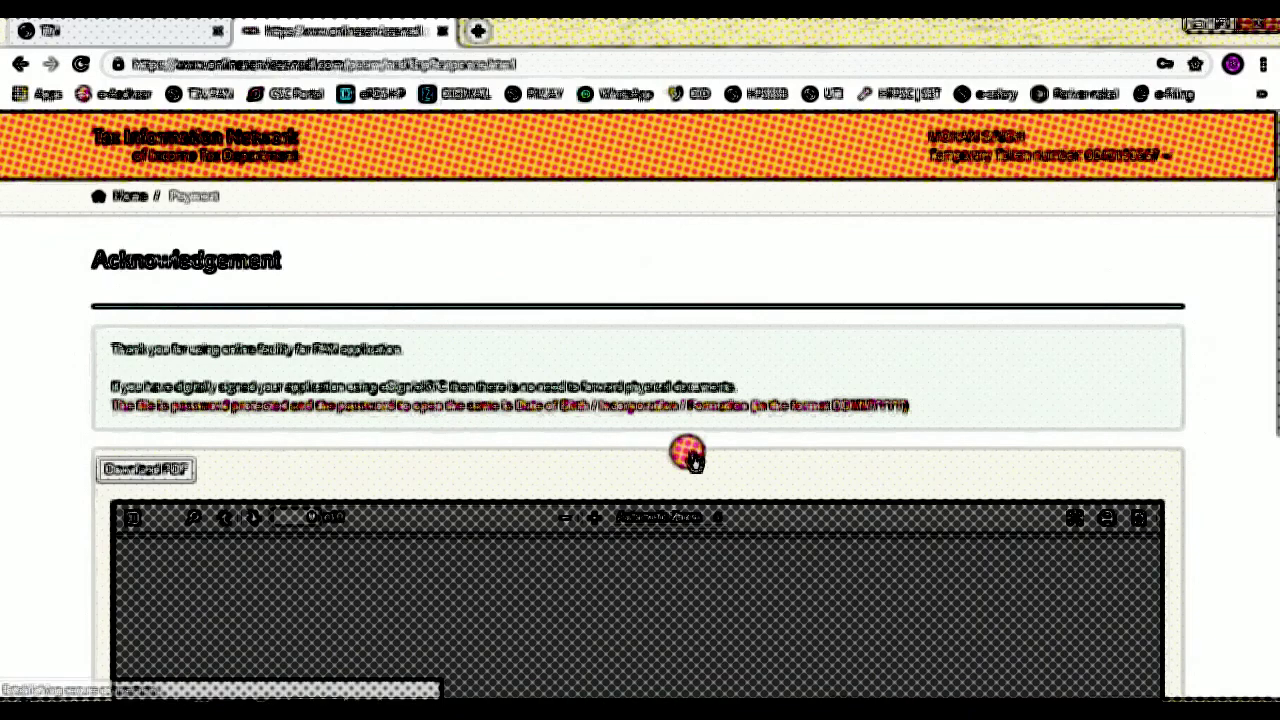
pyautogui.scroll(-3, 370, 455)
pyautogui.scroll(1, 566, 429)
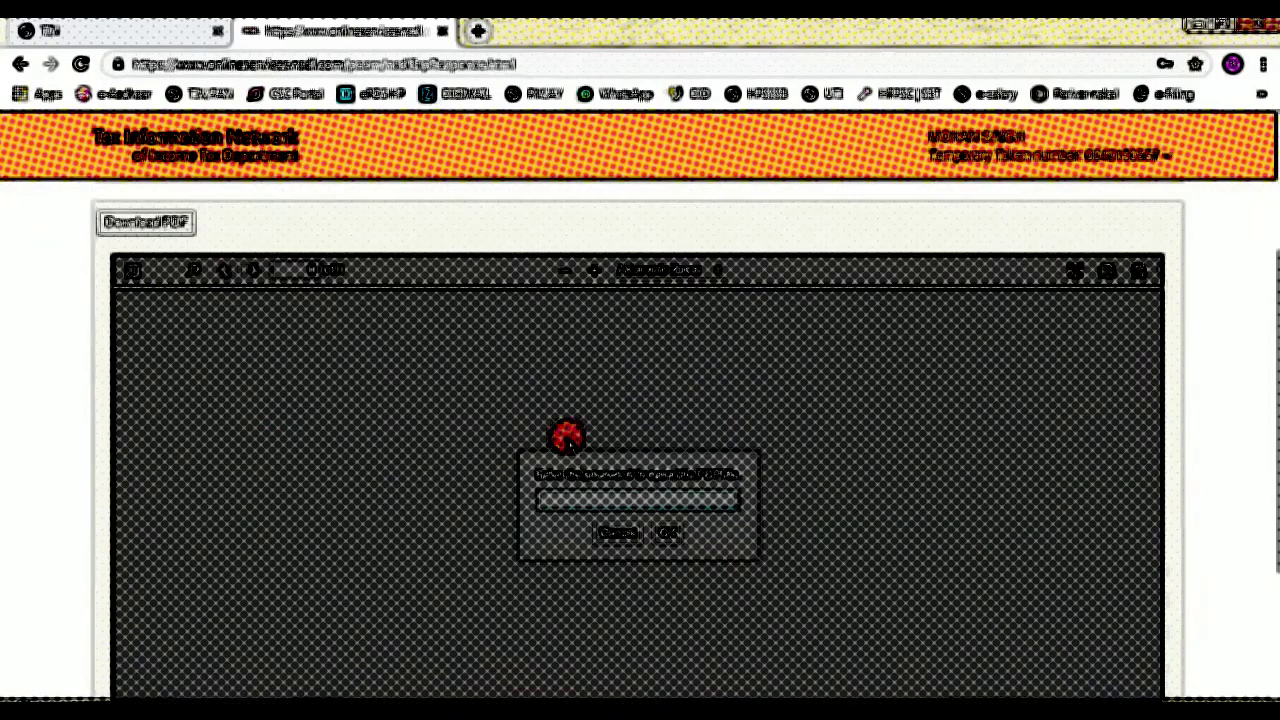
pyautogui.scroll(-1, 493, 503)
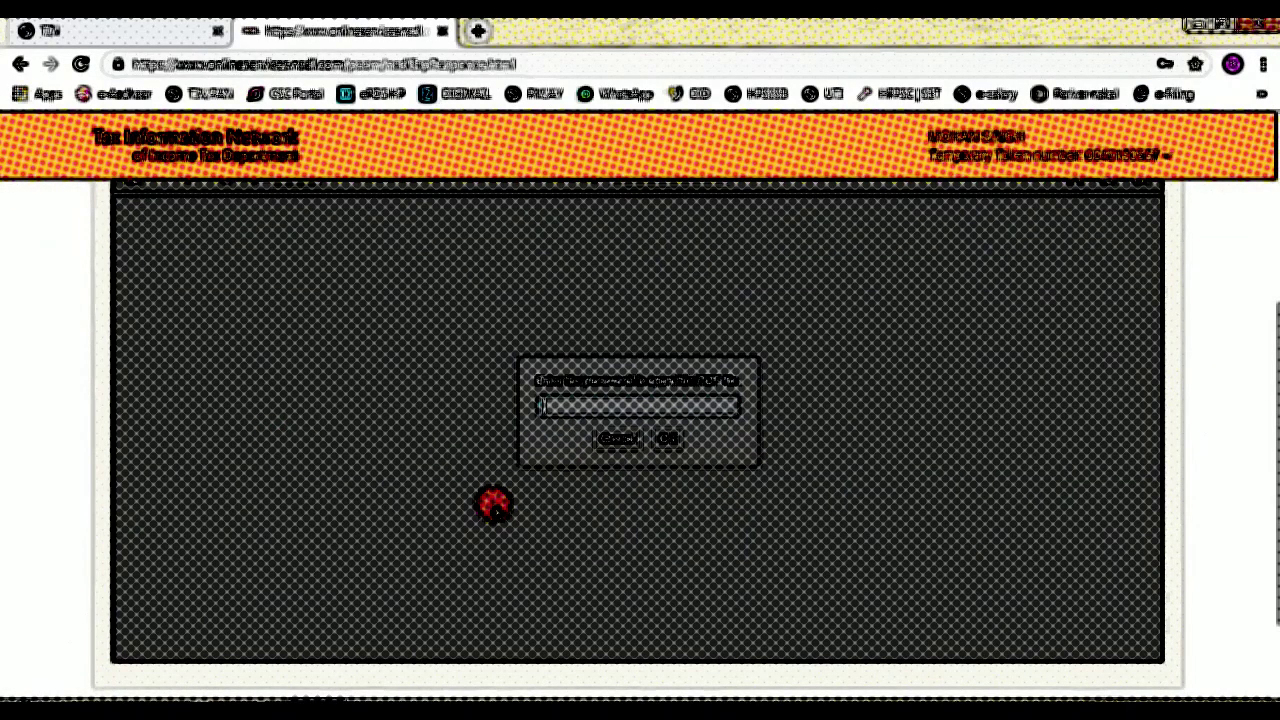